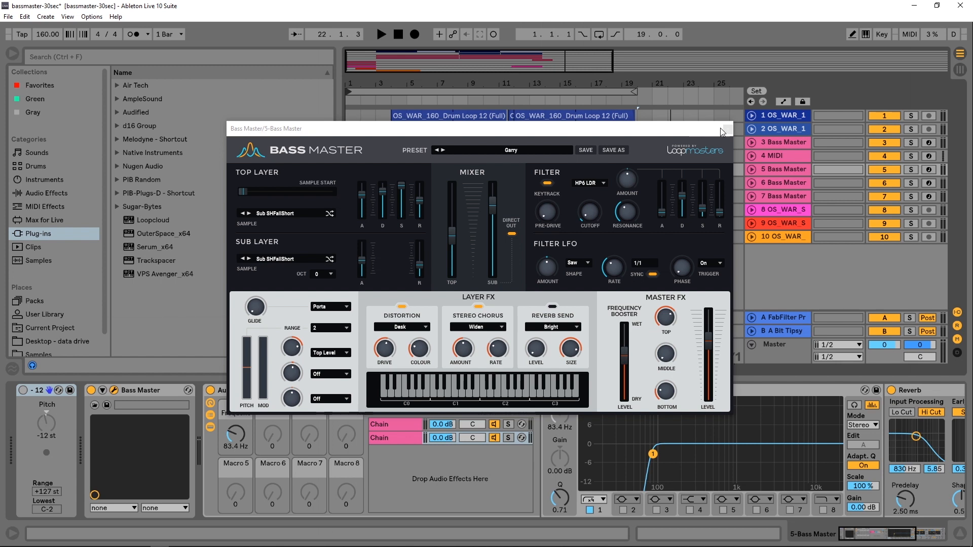
- Close the plugin window, expand the 3 Bass Master track, solo it and play it back from bar 4
left_click(728, 130)
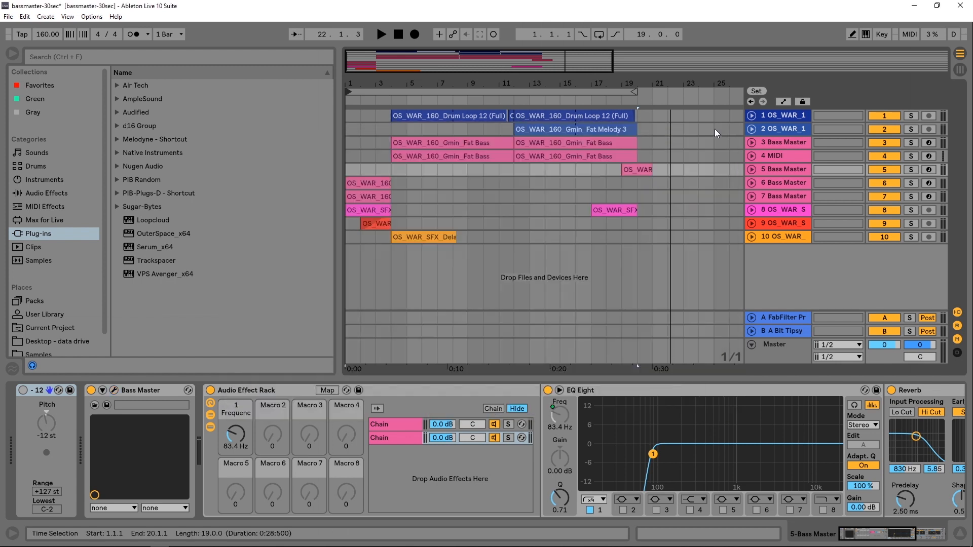
left_click(752, 142)
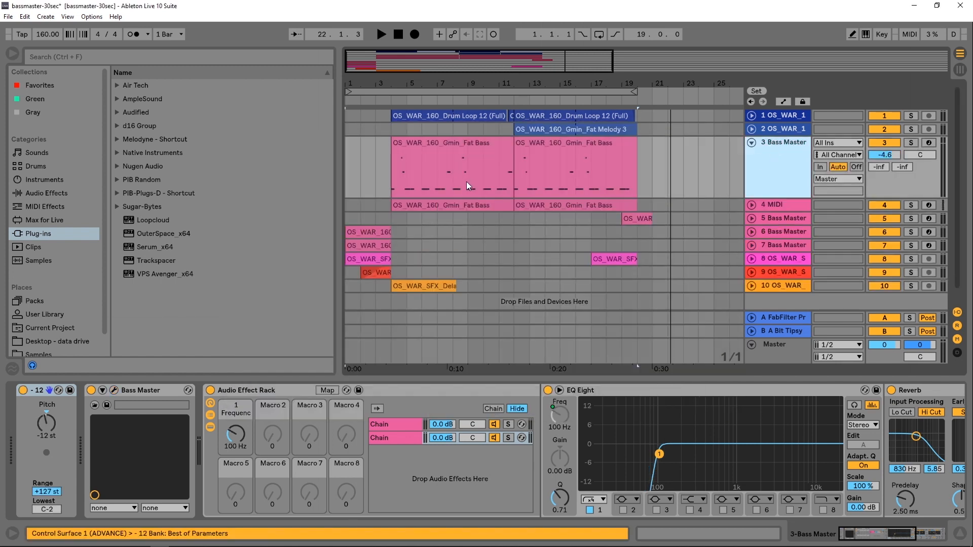
left_click(394, 175)
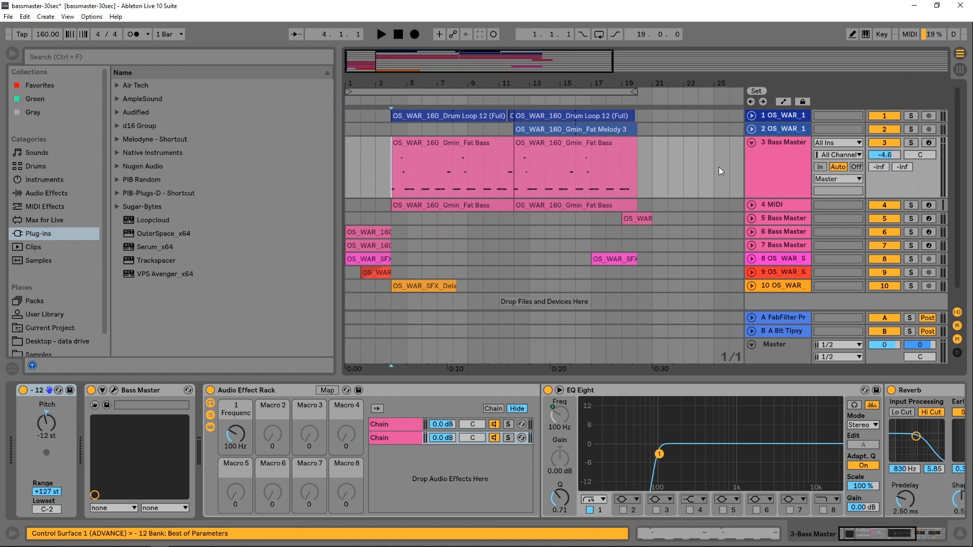
left_click(909, 141)
key("space")
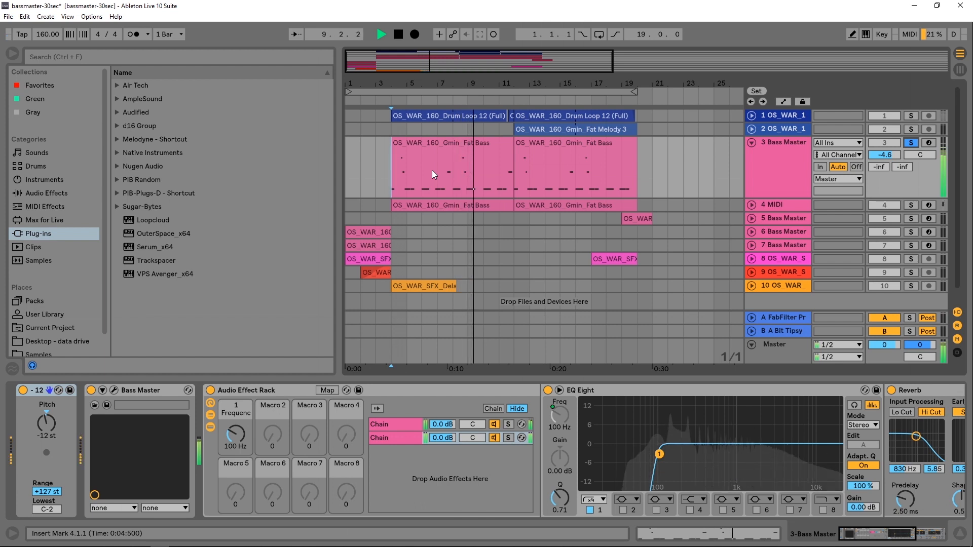
key("space")
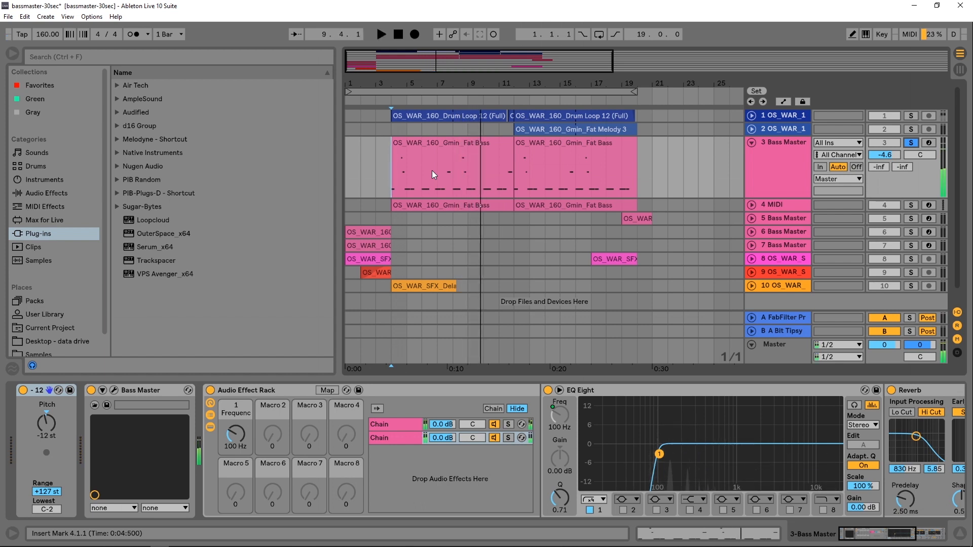
- Collapse track 3, expand the 5 Bass Master track, solo it and audition its clip from bar 20
left_click(751, 144)
left_click(752, 169)
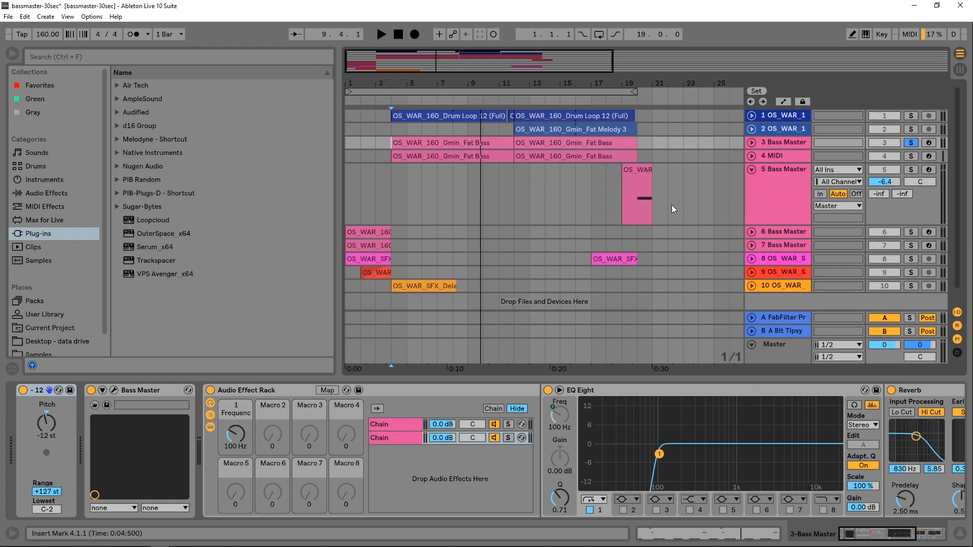
left_click(633, 208)
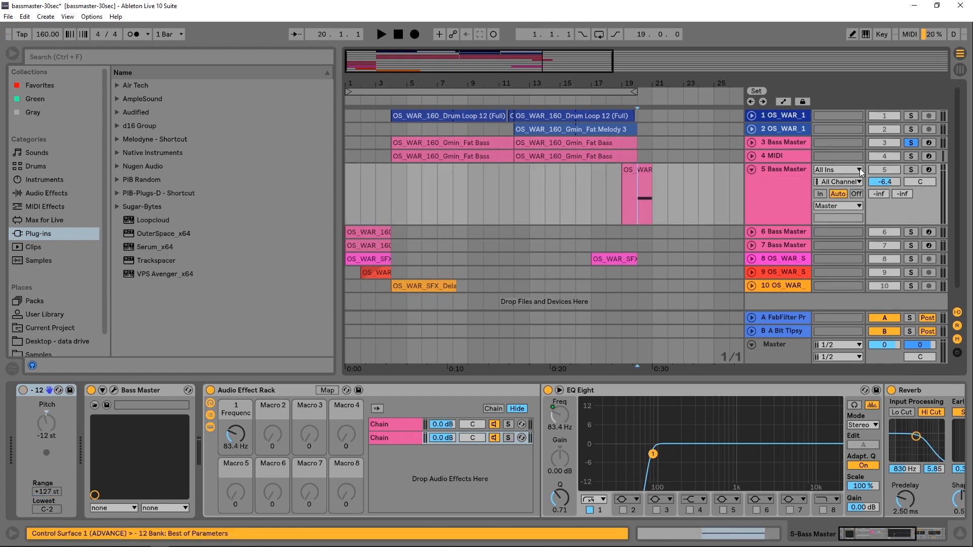
left_click(908, 170)
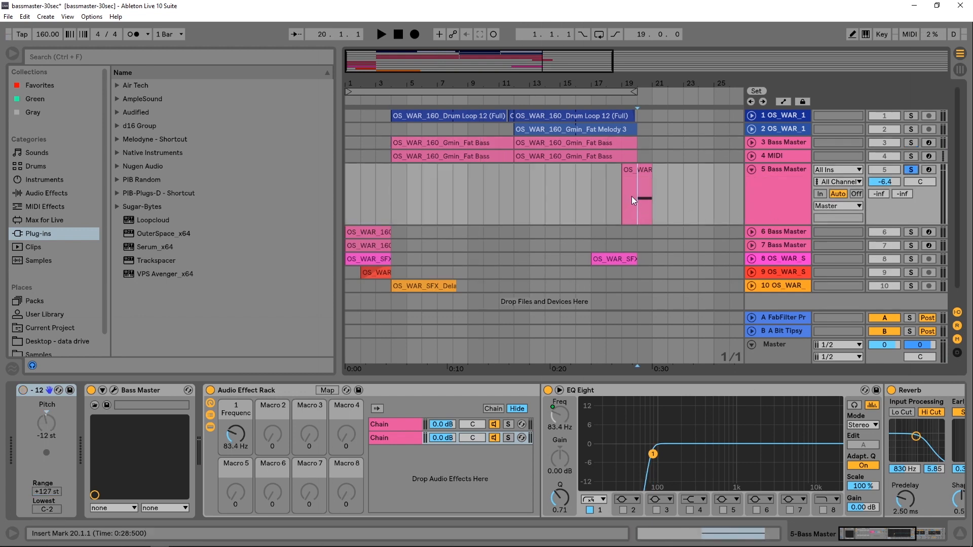
key("space")
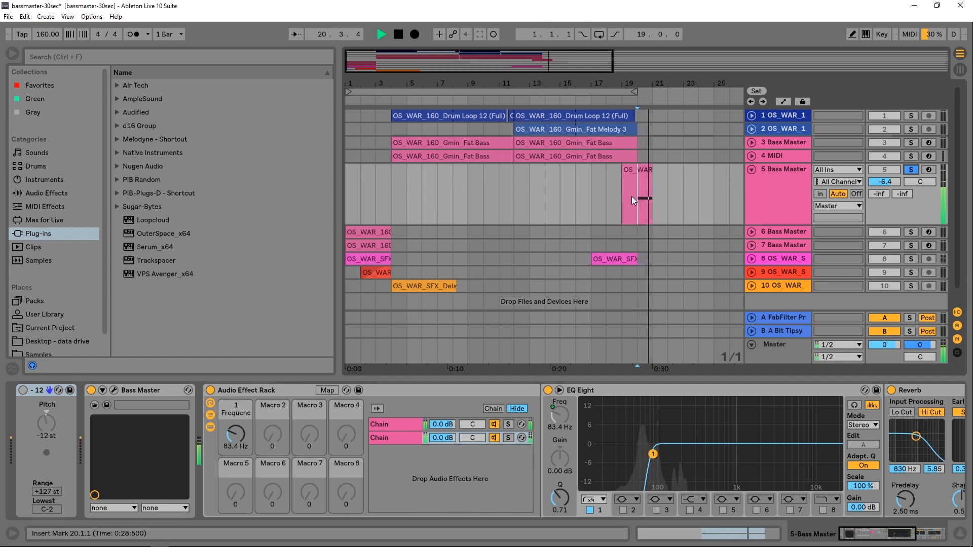
key("space")
- Move the solo from track 5 to the 6 Bass Master track and play its clip from the start
left_click(913, 171)
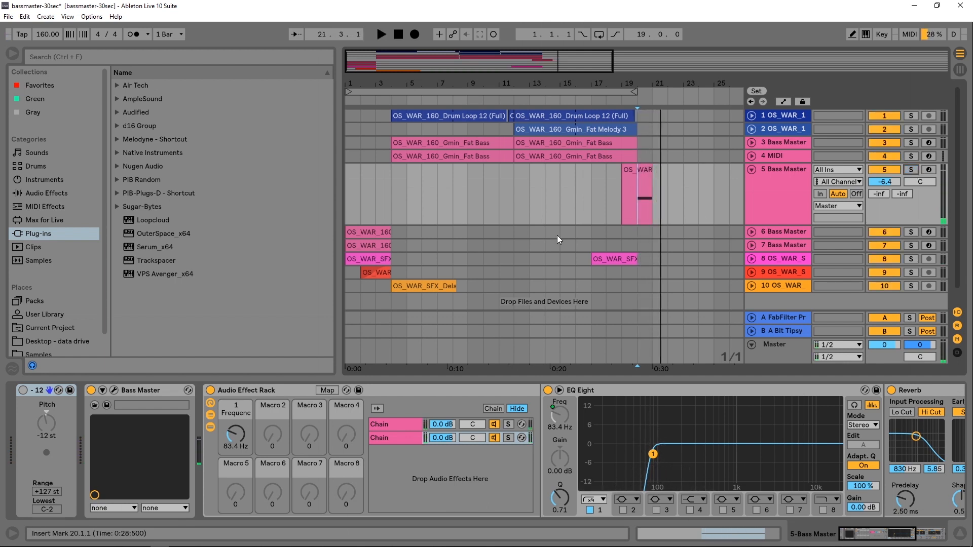
left_click(910, 234)
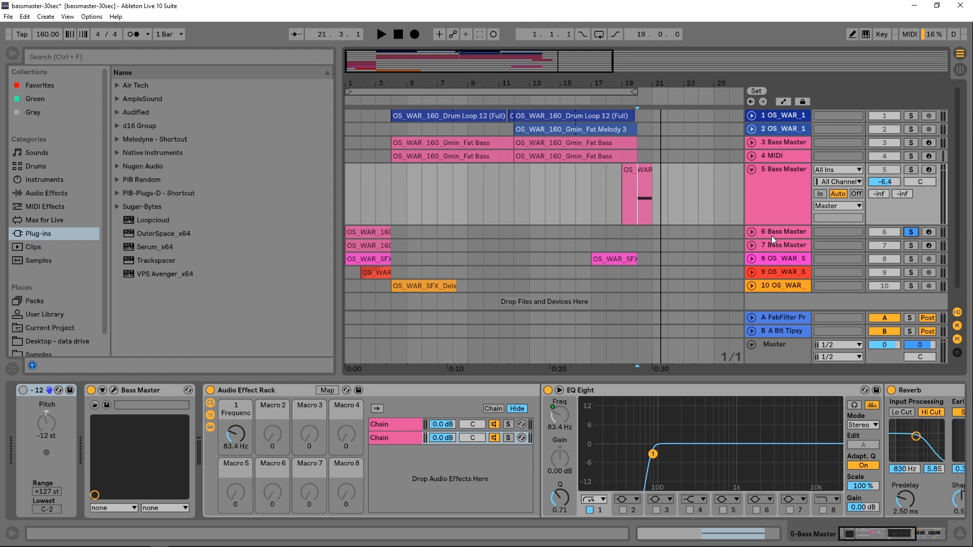
left_click(752, 232)
left_click(345, 259)
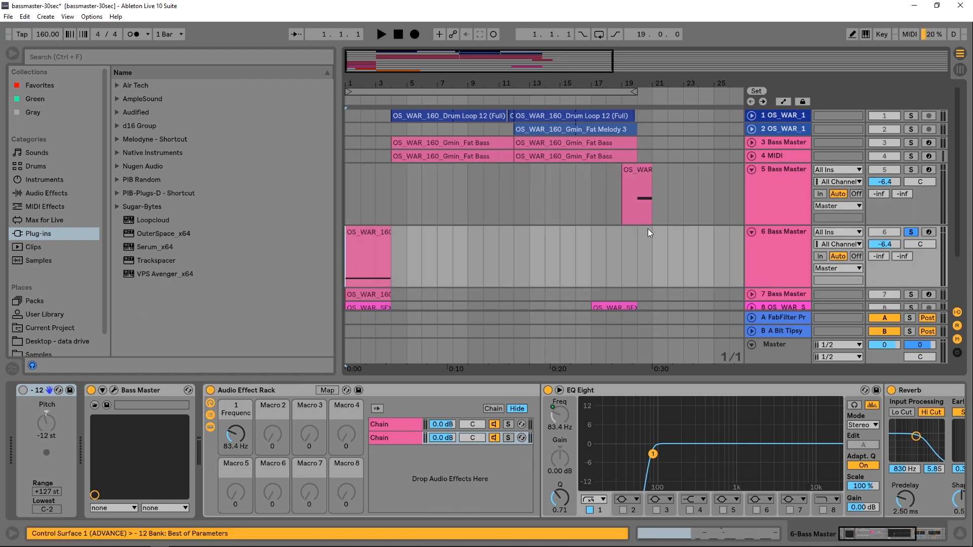
key("space")
scroll(768, 250, "down", 3)
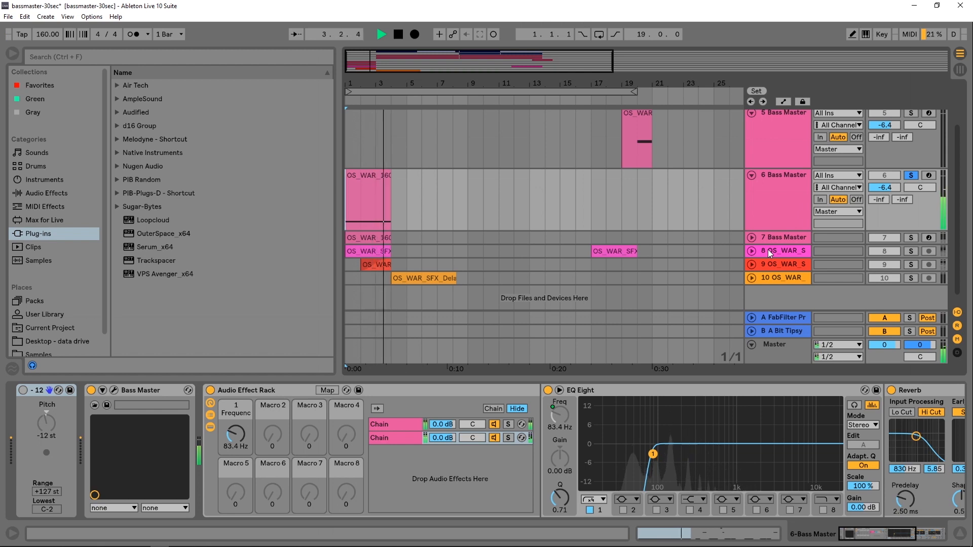
key("space")
- Solo the 7 Bass Master track, then solo tracks 6 and 7 together and play them back
left_click(911, 238)
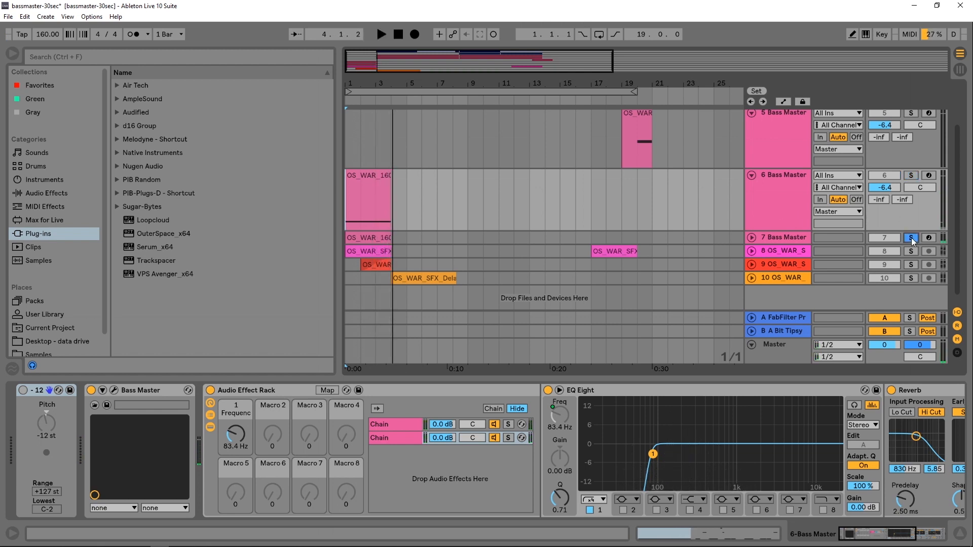
key("space")
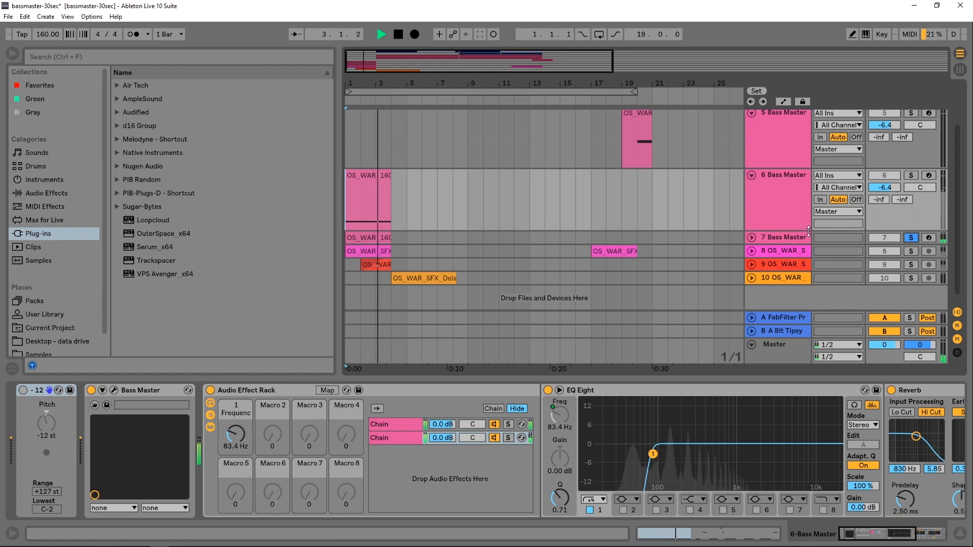
key("space")
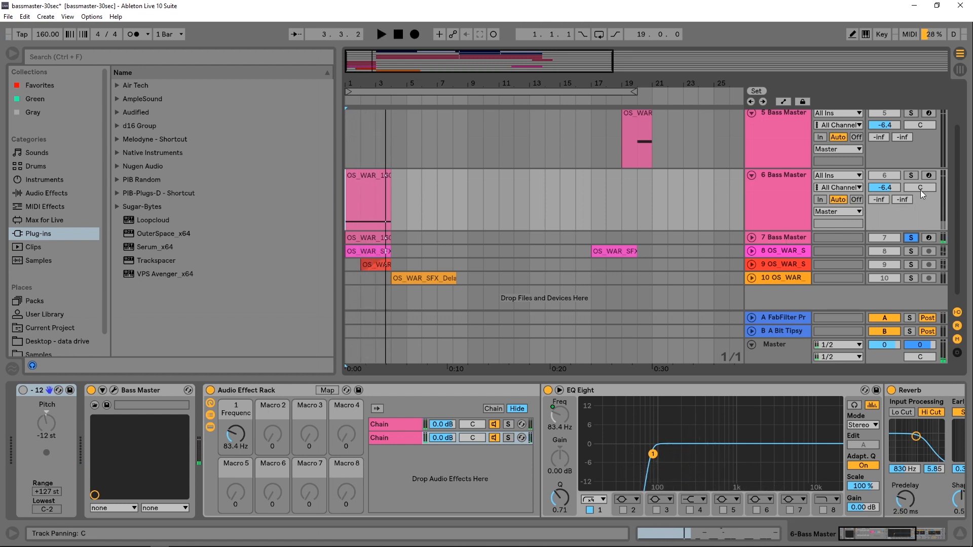
left_click(910, 176)
key("space")
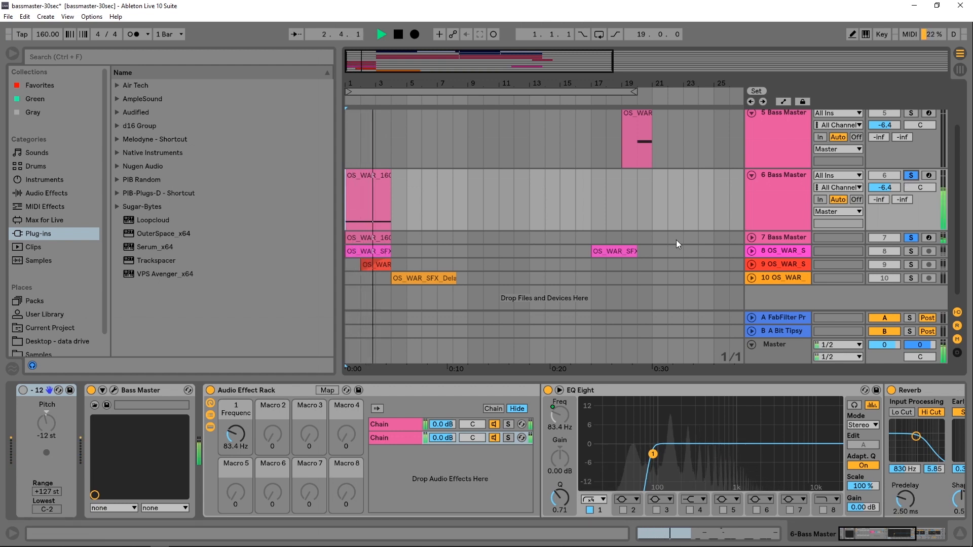
key("space")
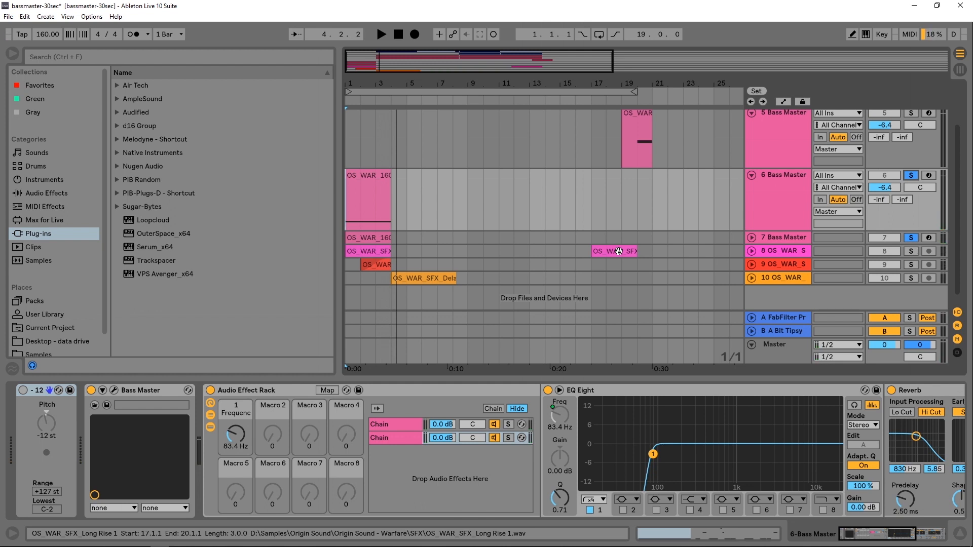
- Collapse track 5, expand the 3 Bass Master and 4 MIDI tracks, and solo the 4 MIDI track
scroll(684, 213, "up", 4)
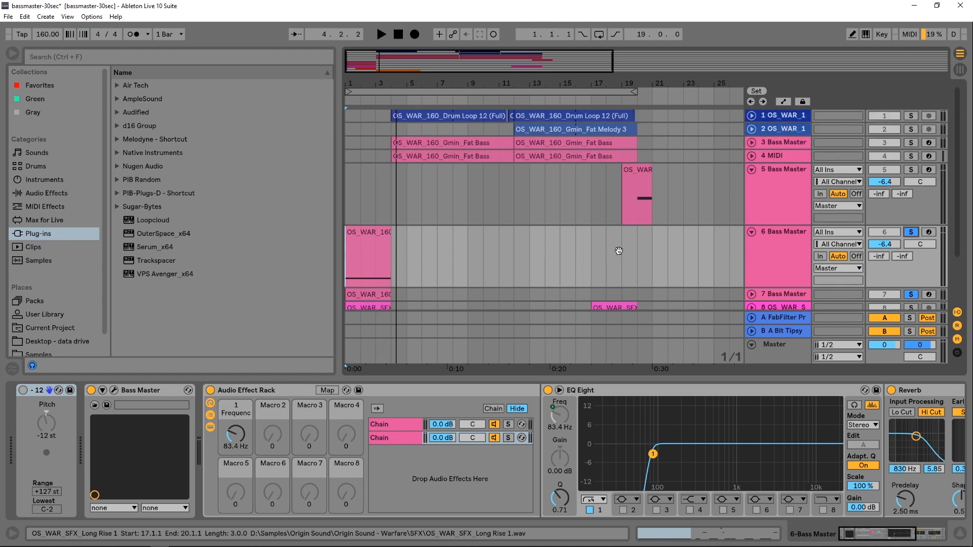
left_click(752, 170, "alt")
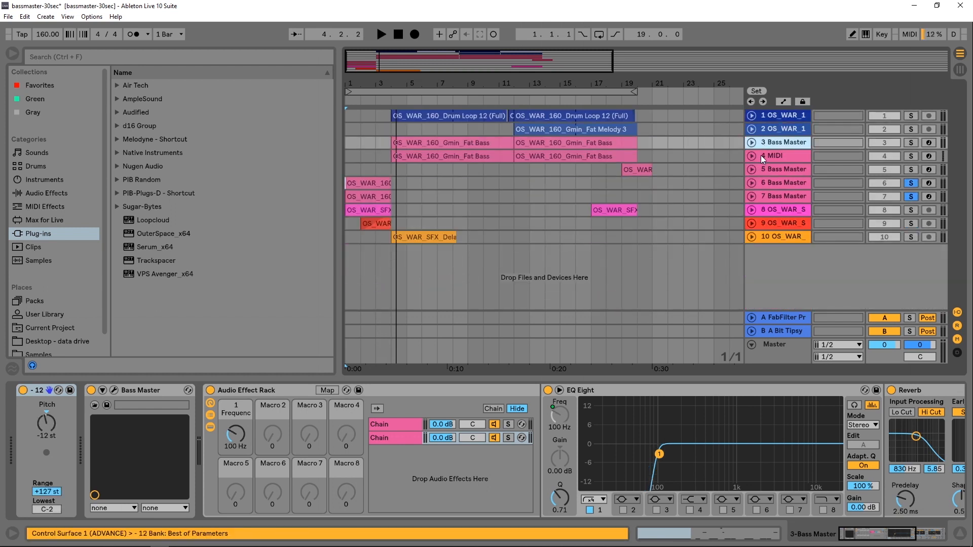
left_click(767, 156)
left_click(751, 157)
left_click(752, 145)
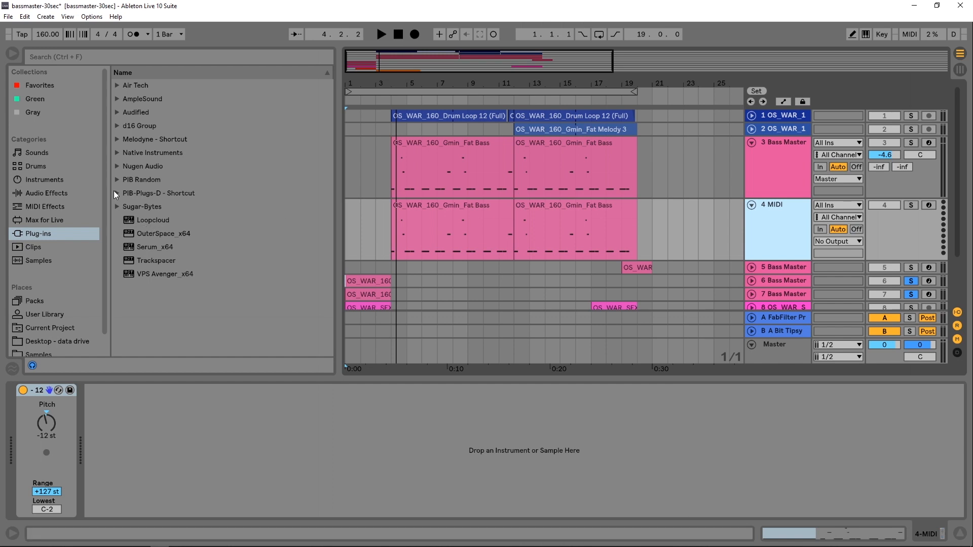
left_click(911, 204)
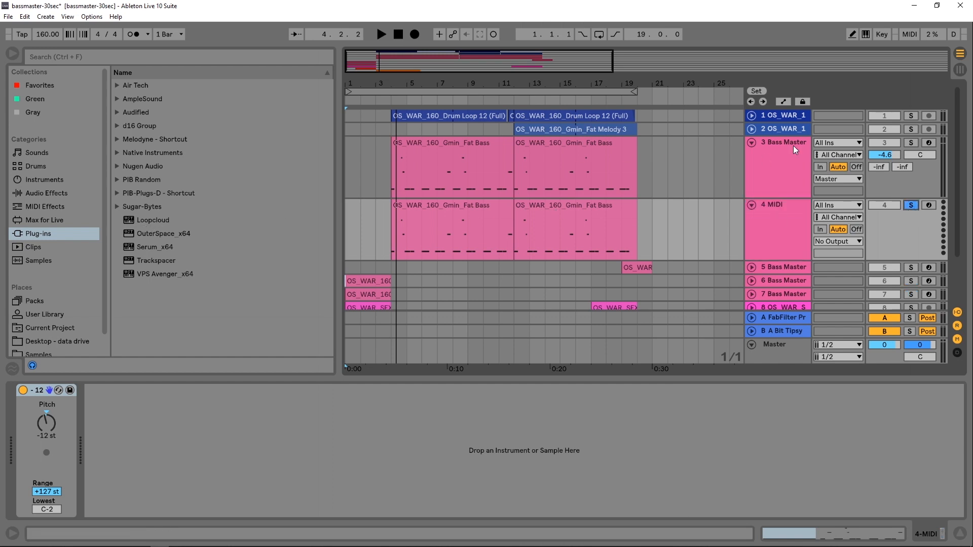
- Search the browser for "bass" and load the Bass Master VST from the vst folder onto the 4 MIDI track
left_click(91, 59)
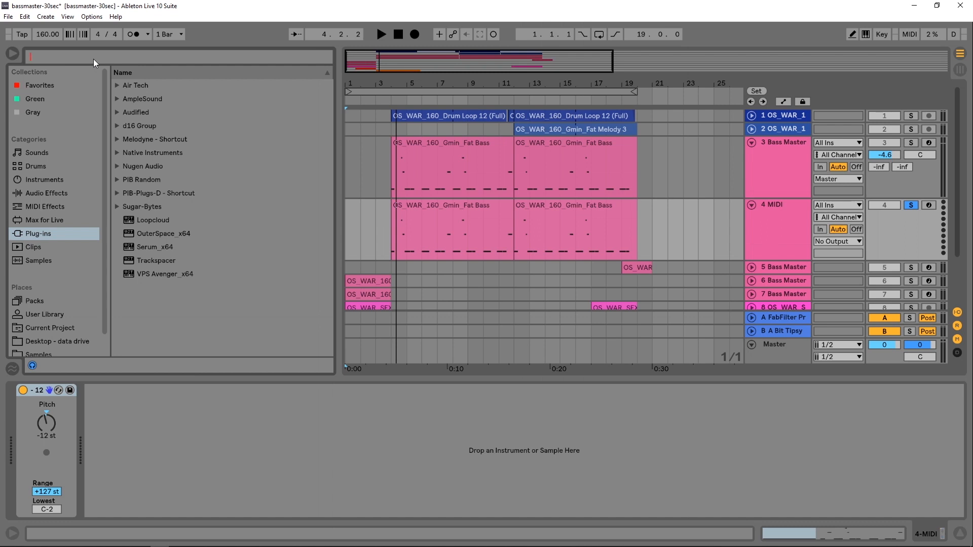
type("bass")
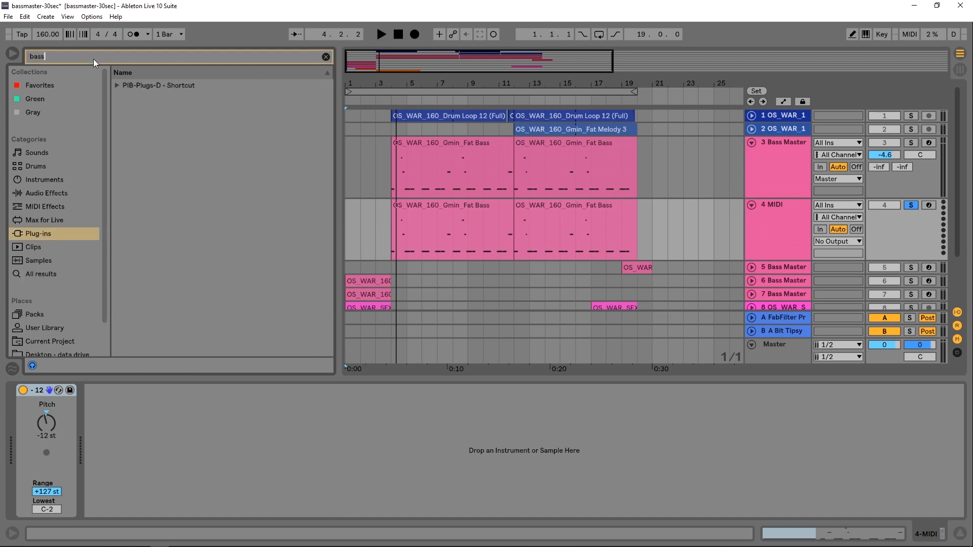
left_click(116, 86)
left_click(126, 112)
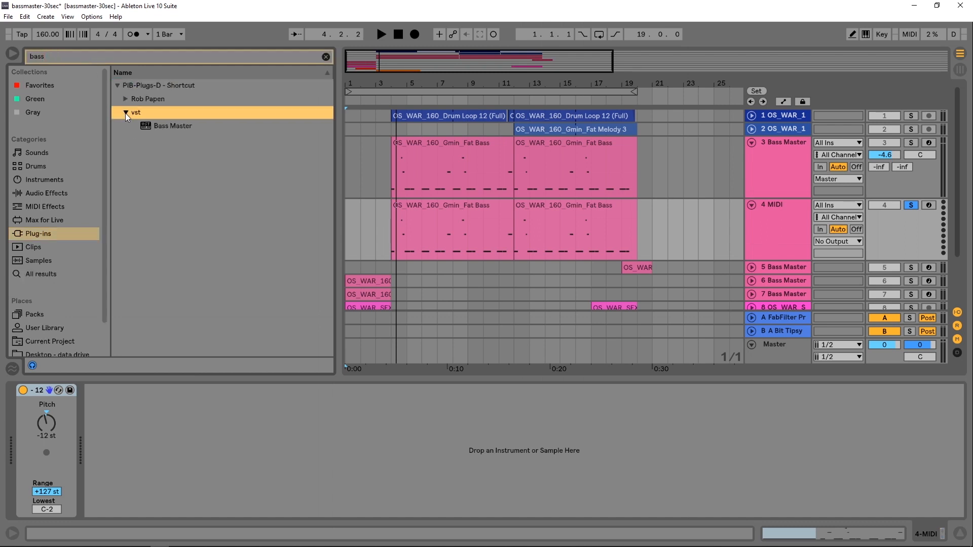
left_click_drag(157, 130, 504, 223)
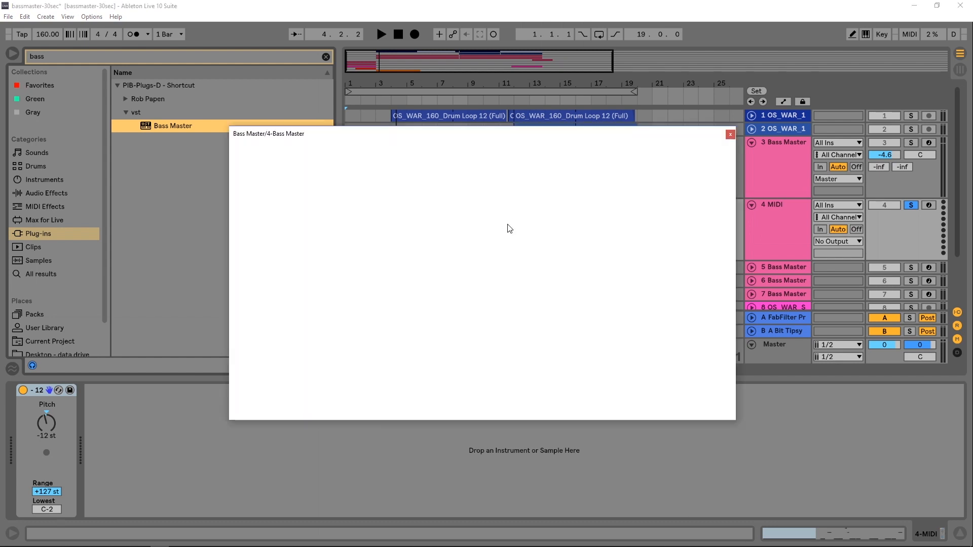
- Set the loop start to bar 4, enable looping and audition the new Bass Master instrument
key("space")
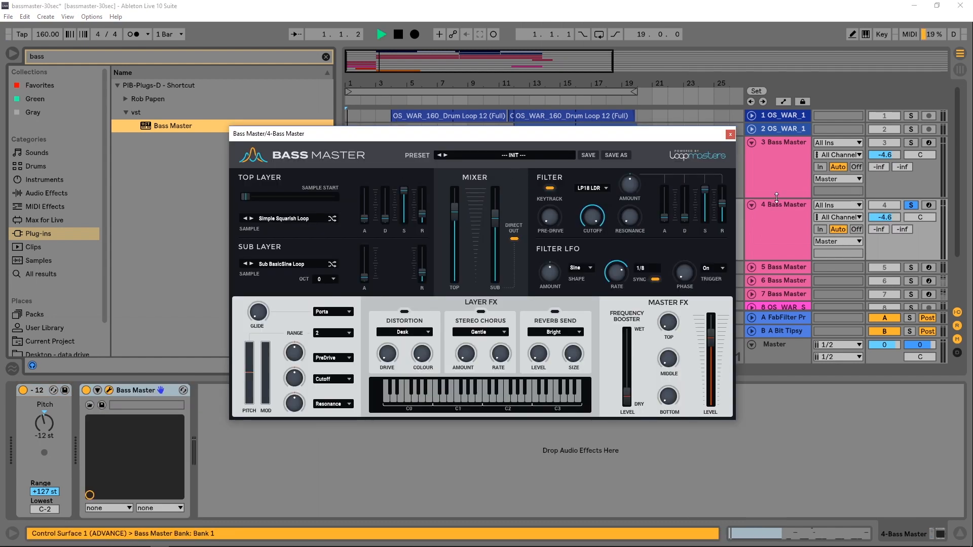
key("space")
left_click_drag(477, 138, 441, 249)
left_click_drag(348, 91, 394, 91)
left_click(575, 91)
key("space")
left_click_drag(520, 245, 553, 127)
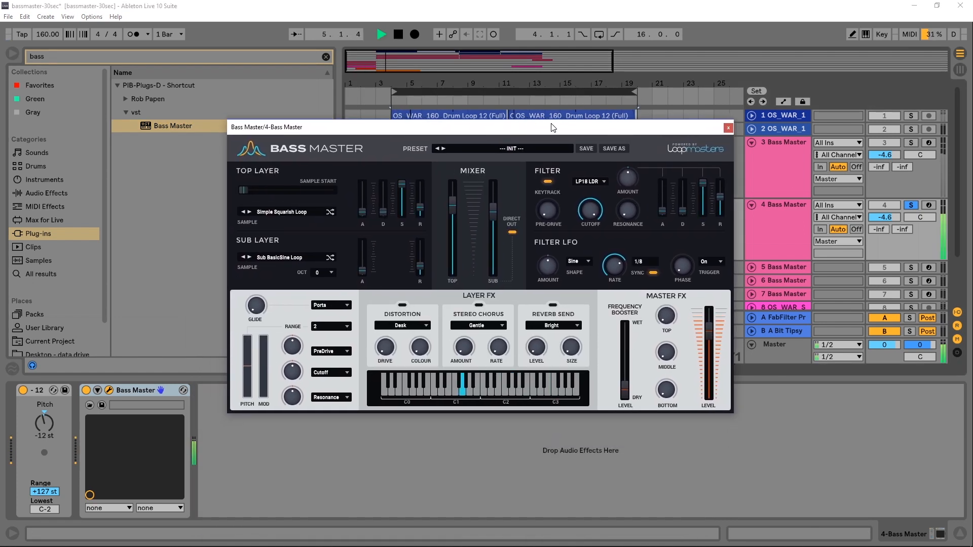
key("space")
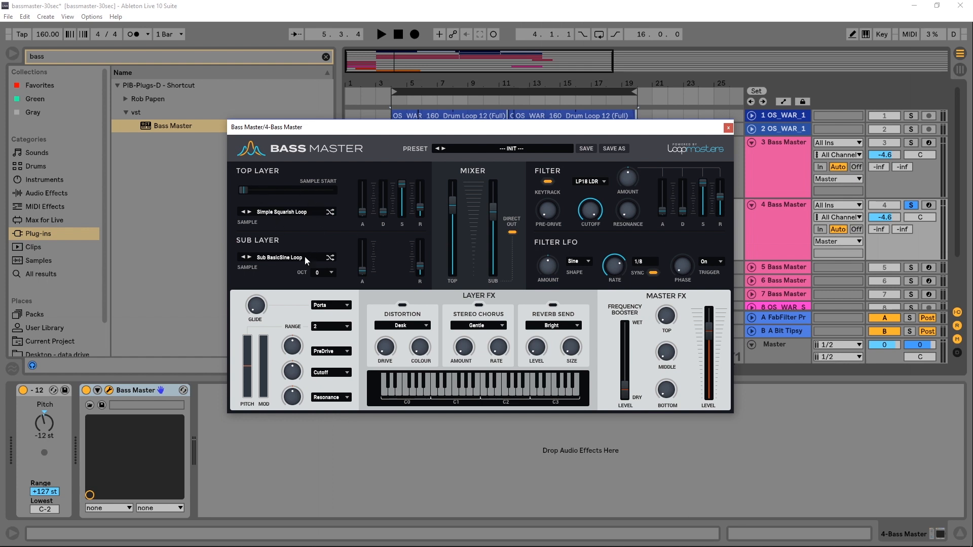
- Pull down the Sub layer fader in the mixer and randomize the Top Layer sample twice while auditioning
left_click_drag(489, 213, 489, 237)
left_click(330, 214)
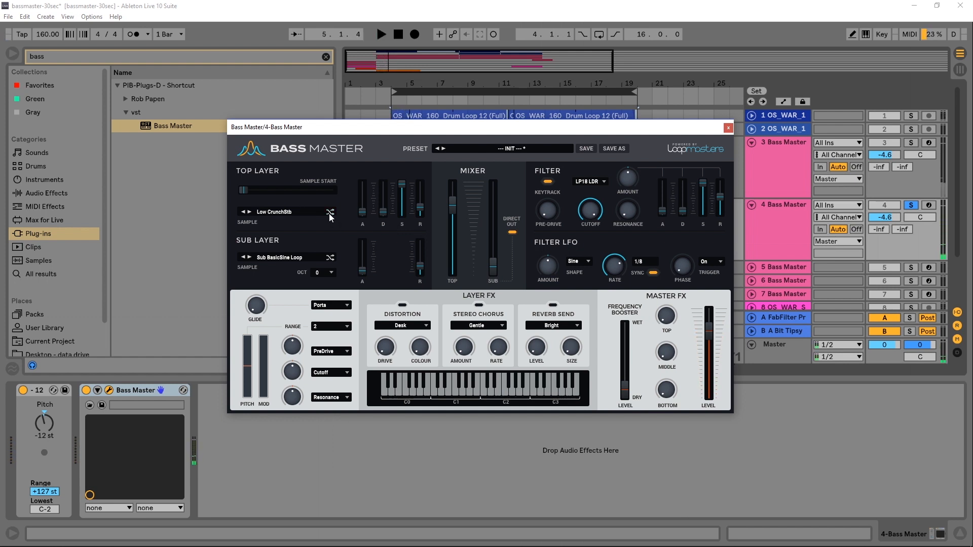
key("space")
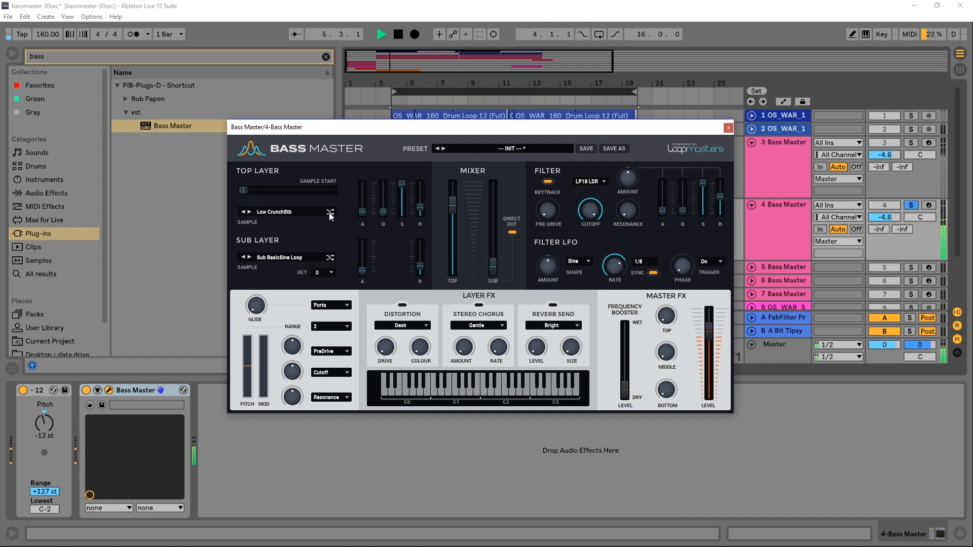
left_click(330, 212)
key("space")
- Choose the Simple SawRev Loop sample for the Top Layer and play it back
left_click(307, 213)
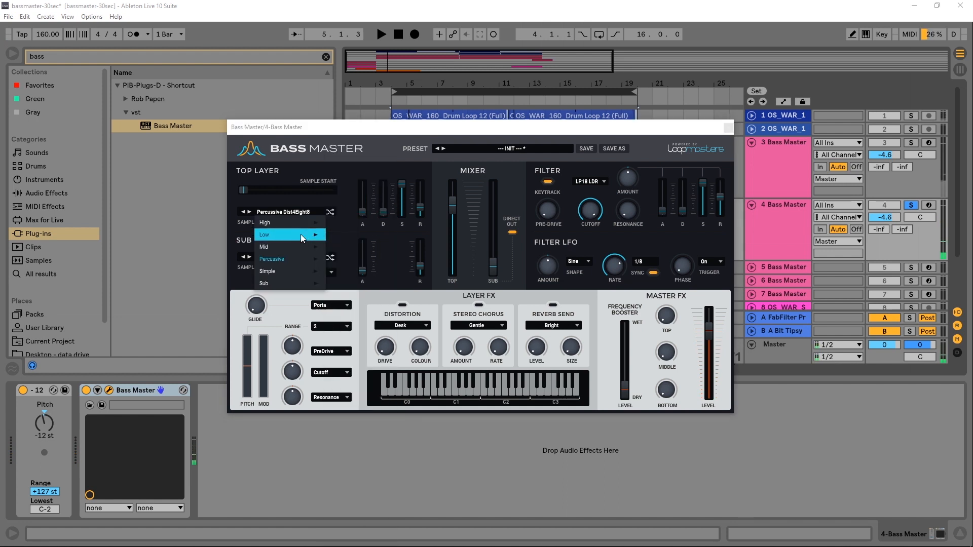
mouse_move(299, 274)
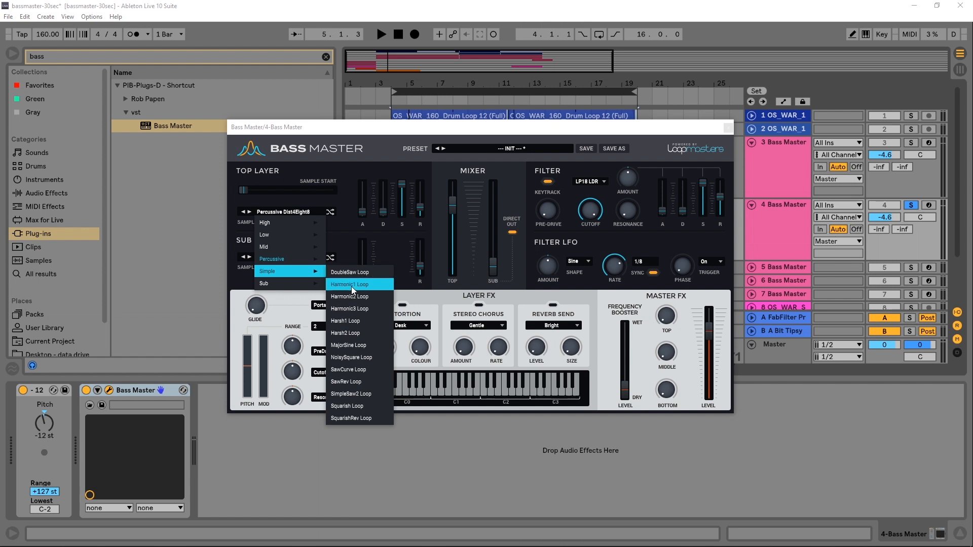
left_click(351, 381)
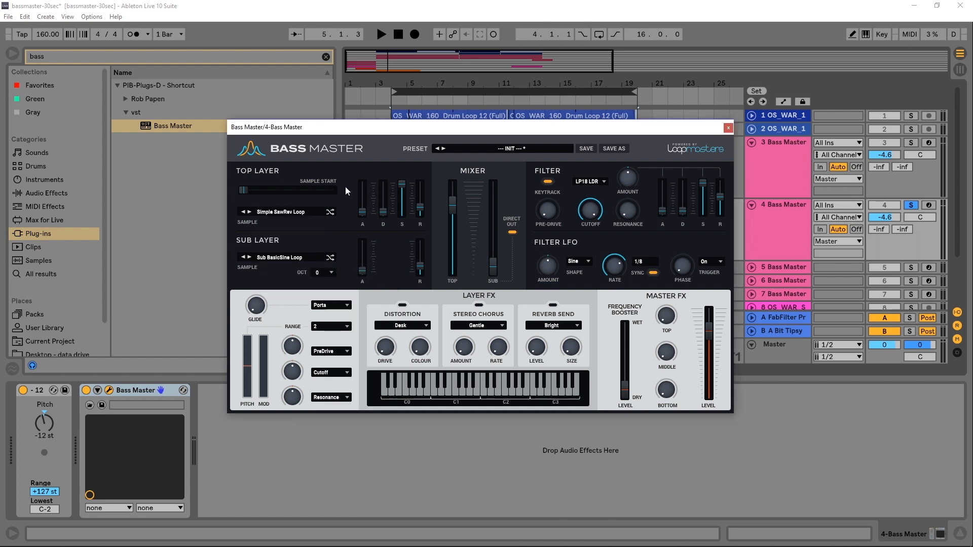
key("space")
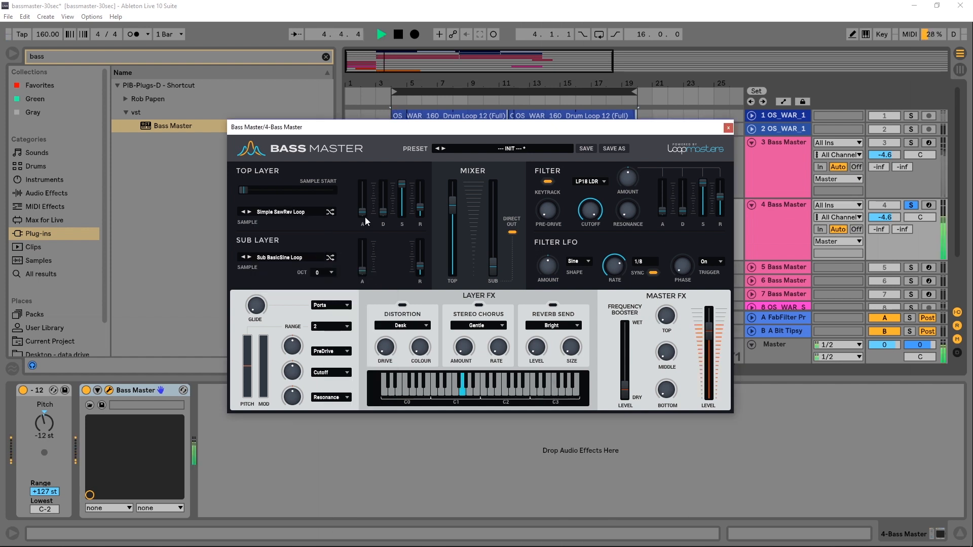
- Raise the Top Layer envelope's decay and sustain faders while playing back the loop
key("space")
left_click_drag(383, 212, 425, 200)
left_click(401, 190)
key("space")
- Turn up the filter's Pre-Drive knob and audition the result
key("space")
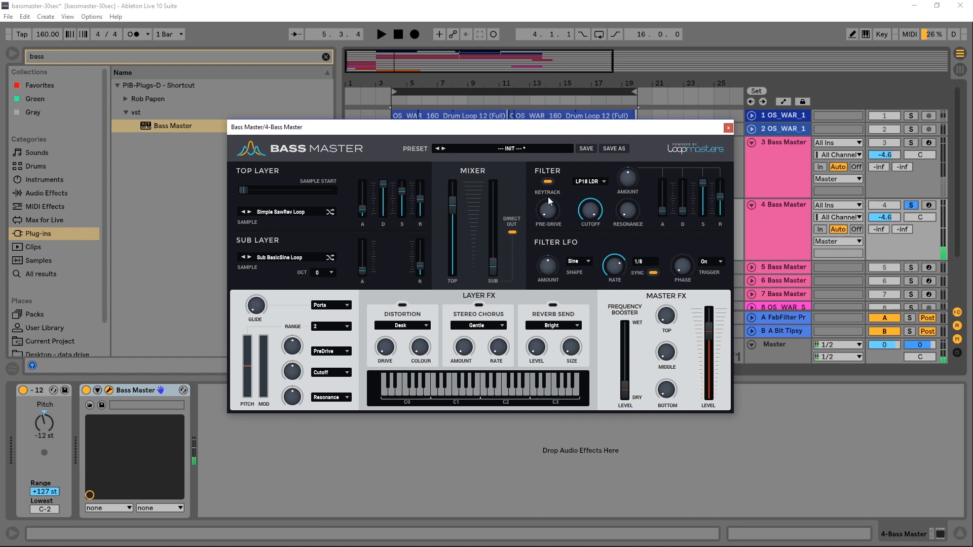
mouse_move(554, 216)
left_mouse_down()
mouse_move(559, 178)
mouse_move(558, 205)
left_mouse_up()
key("space")
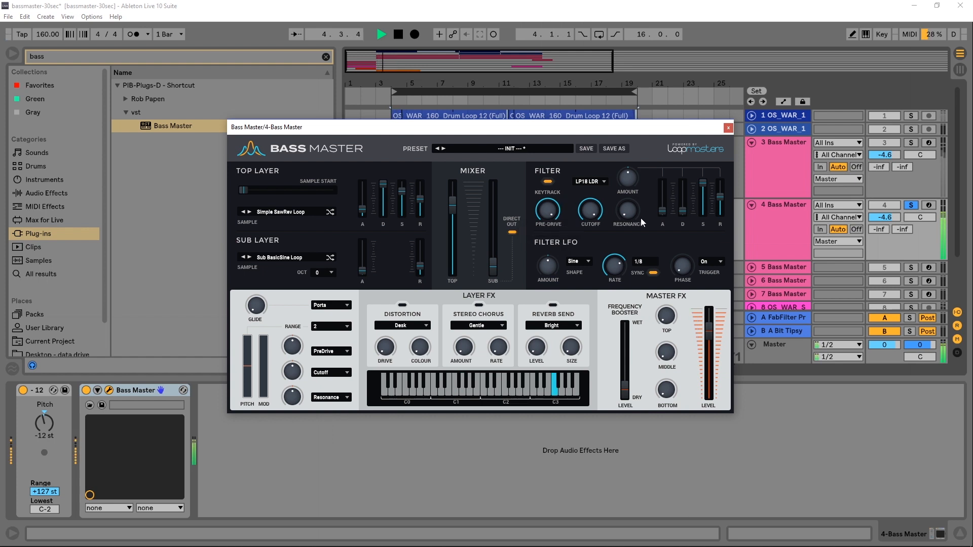
key("space")
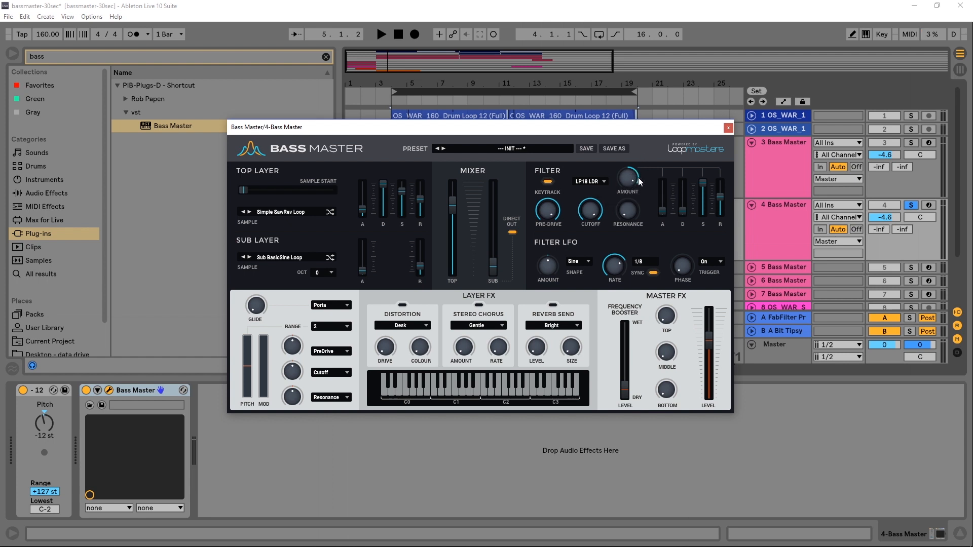
key("space")
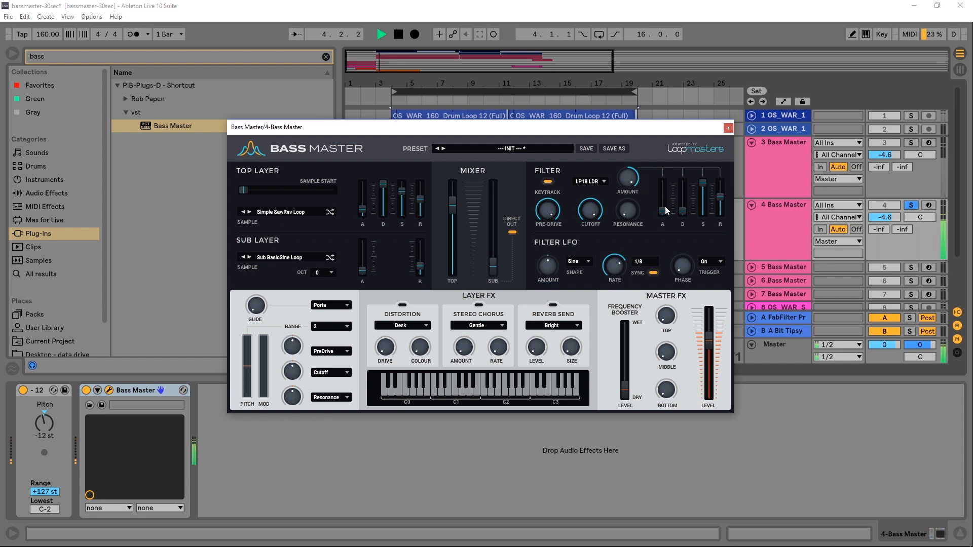
- Adjust the filter envelope's decay fader while starting and stopping playback to audition it
key("space")
left_click_drag(682, 211, 693, 184)
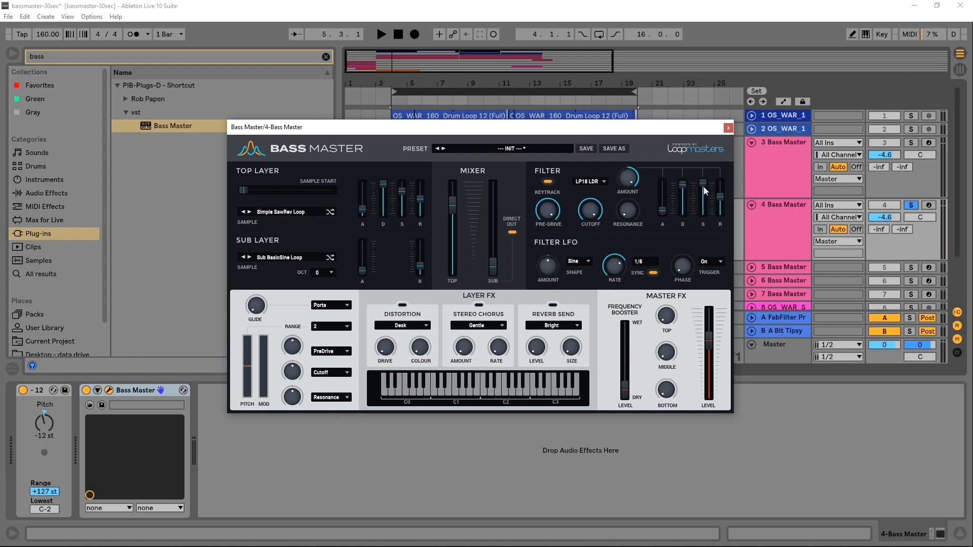
left_click(683, 189)
key("space")
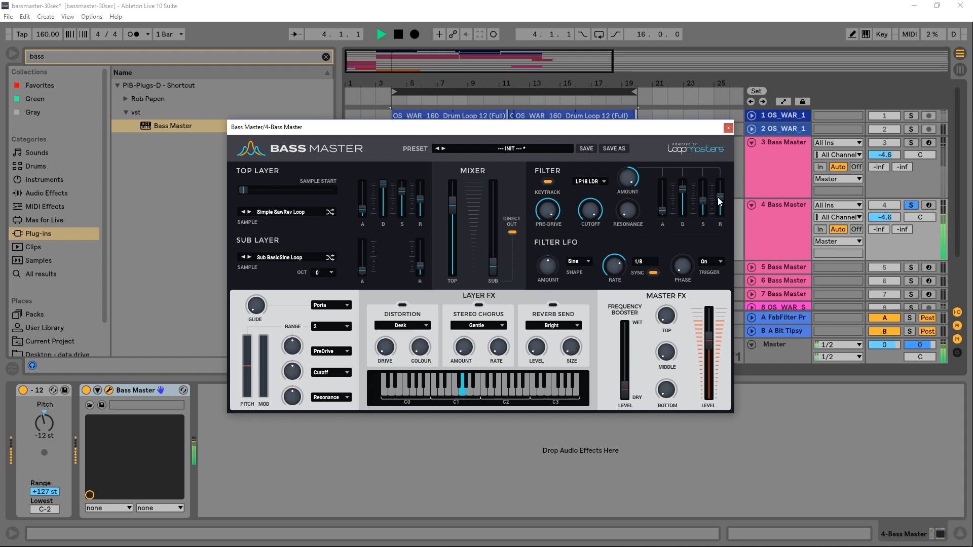
left_click(683, 192)
key("space")
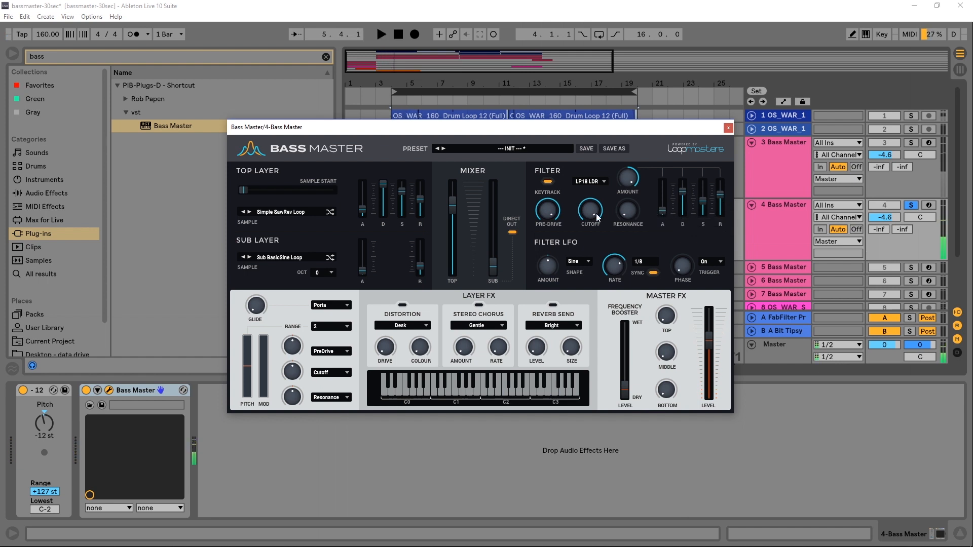
- Set the filter type to LP24 and audition the sound
left_click(588, 182)
left_click(587, 253)
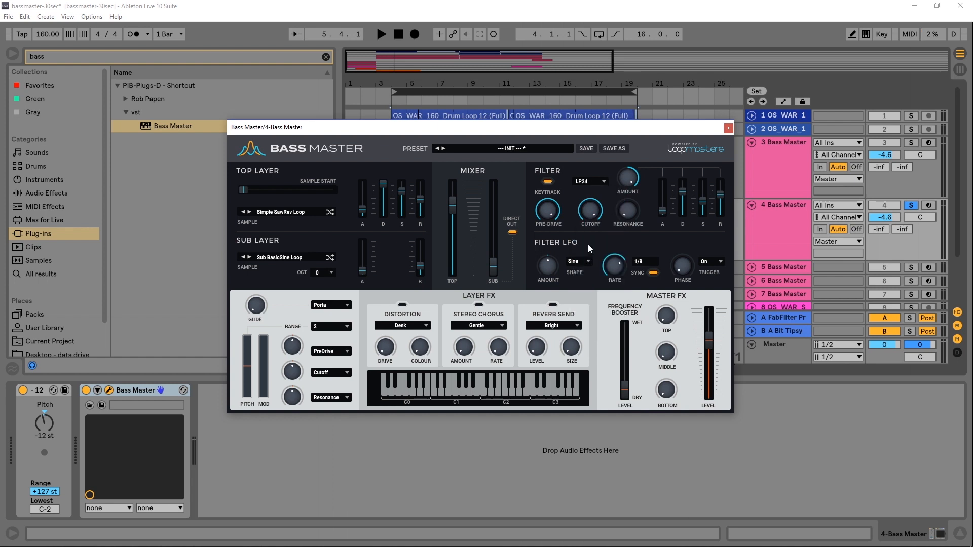
key("space")
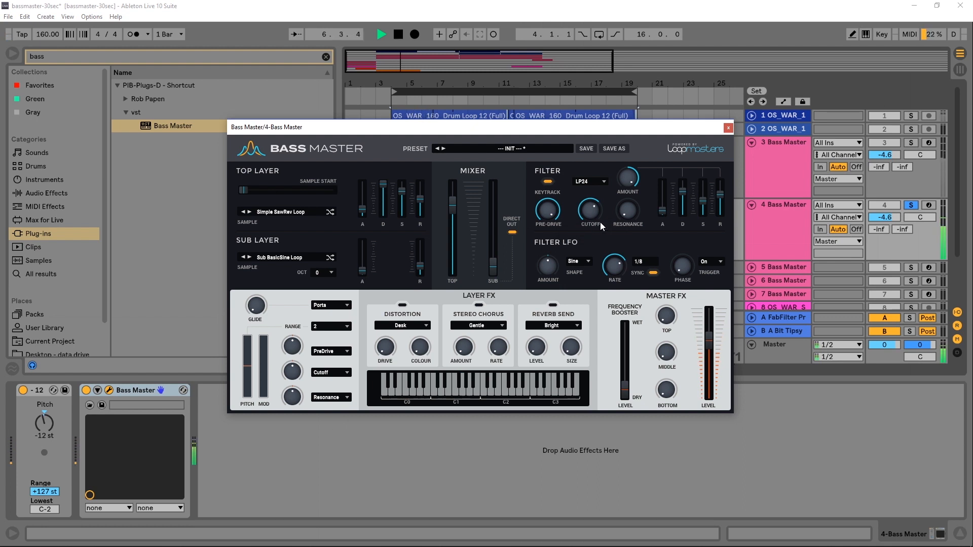
key("space")
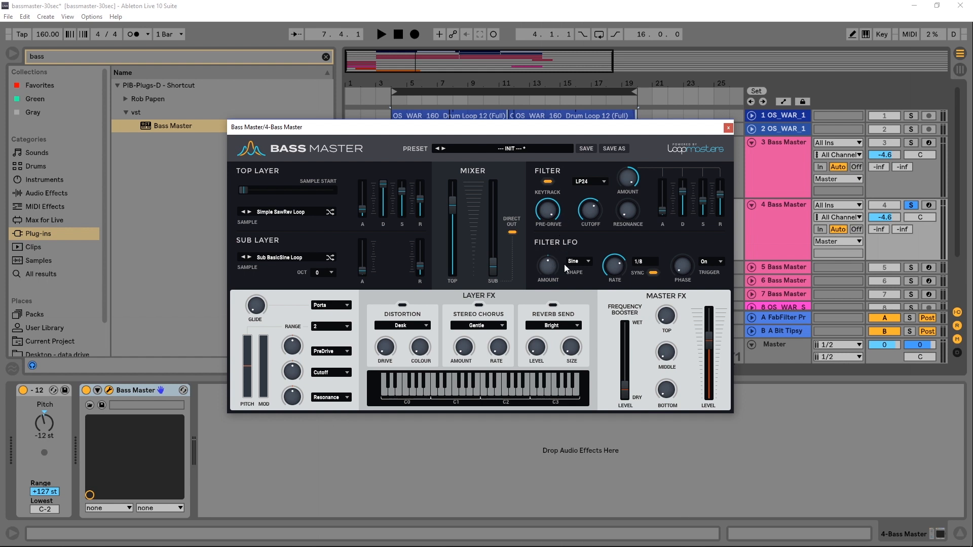
- Adjust the Filter LFO amount and set its synced rate to 2, auditioning the change
left_click_drag(550, 266, 548, 282)
left_click_drag(613, 264, 607, 285)
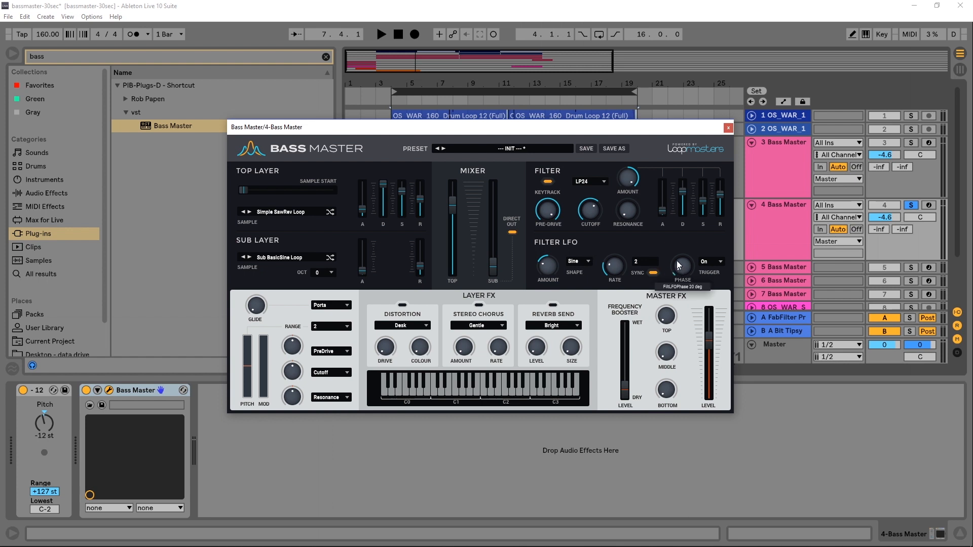
key("space")
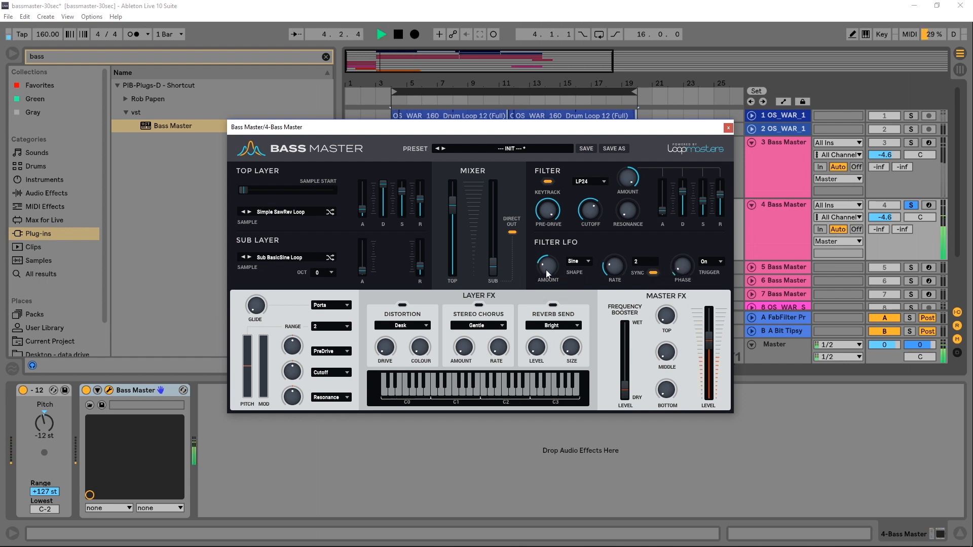
mouse_move(547, 270)
left_mouse_down()
mouse_move(556, 317)
mouse_move(556, 196)
mouse_move(530, 272)
left_mouse_up()
key("space")
- Enable the Reverb Send layer effect and raise its level and size while auditioning
left_click(553, 306)
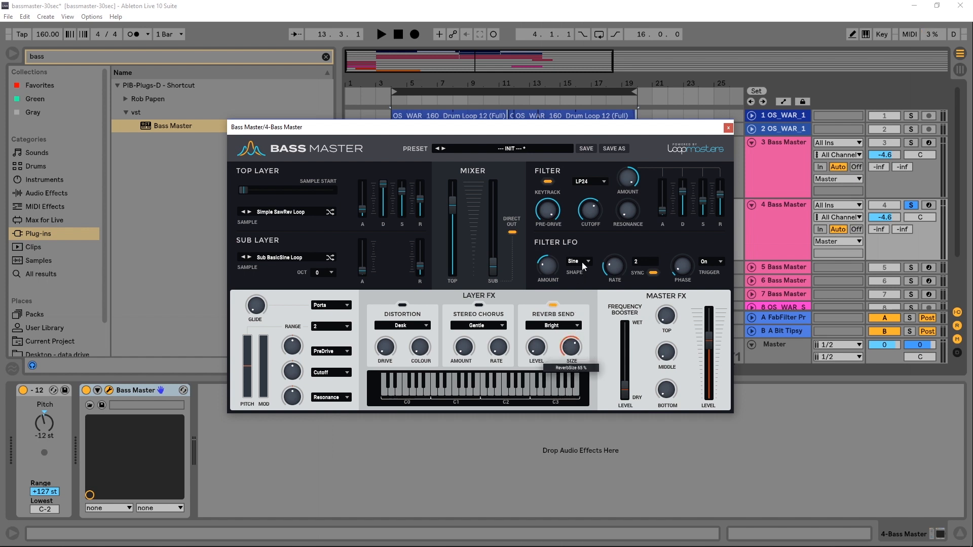
left_click_drag(583, 262, 582, 243)
left_click_drag(537, 352, 540, 335)
key("space")
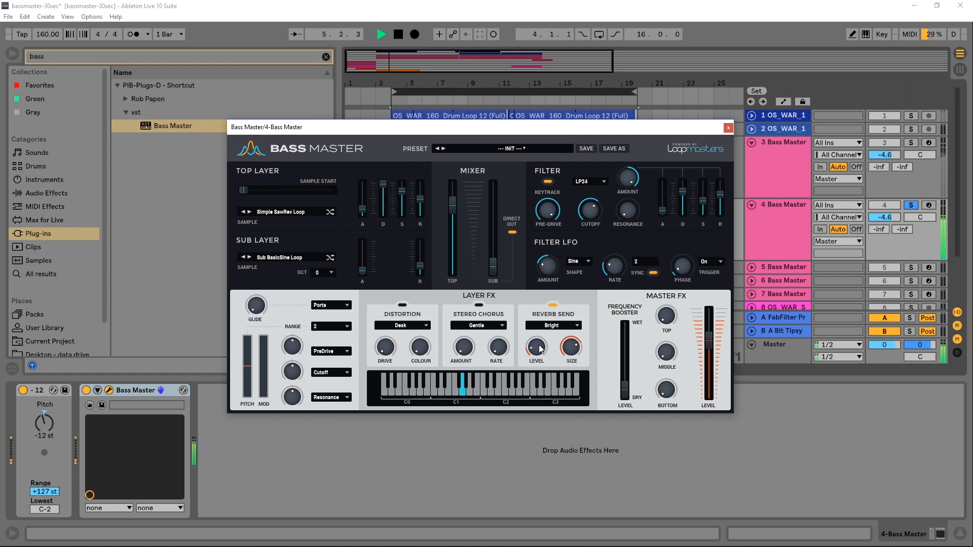
left_click_drag(573, 351, 574, 332)
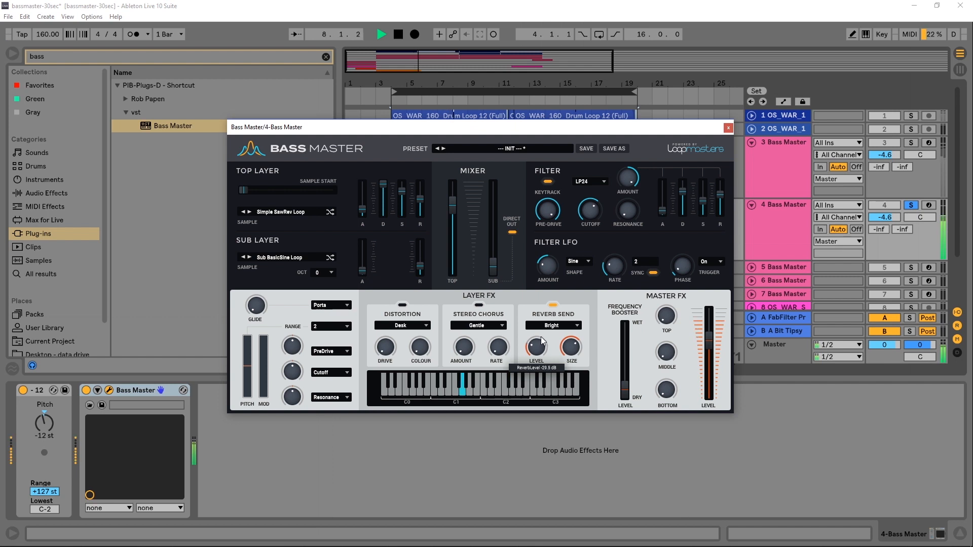
key("space")
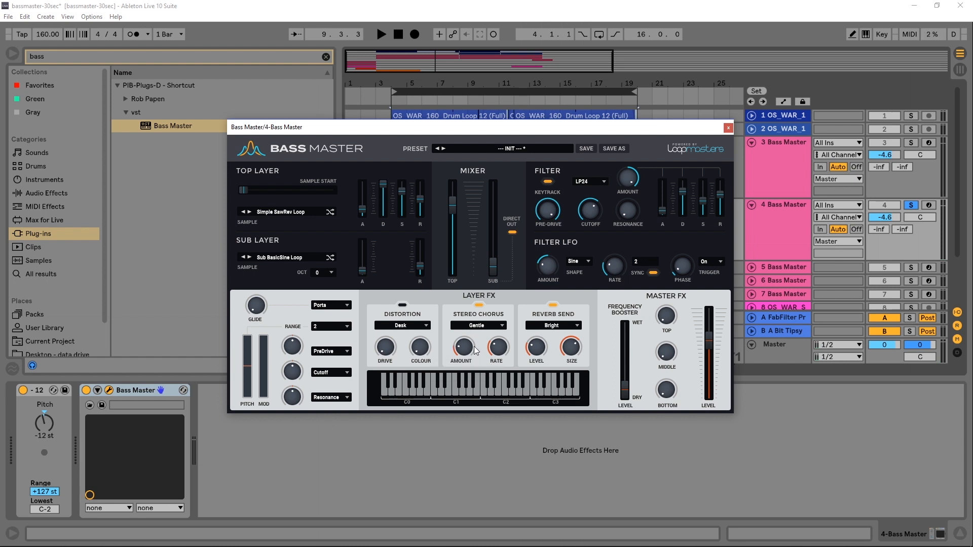
- Raise the Frequency Booster wet level and turn up its top and bottom bands during playback
key("space")
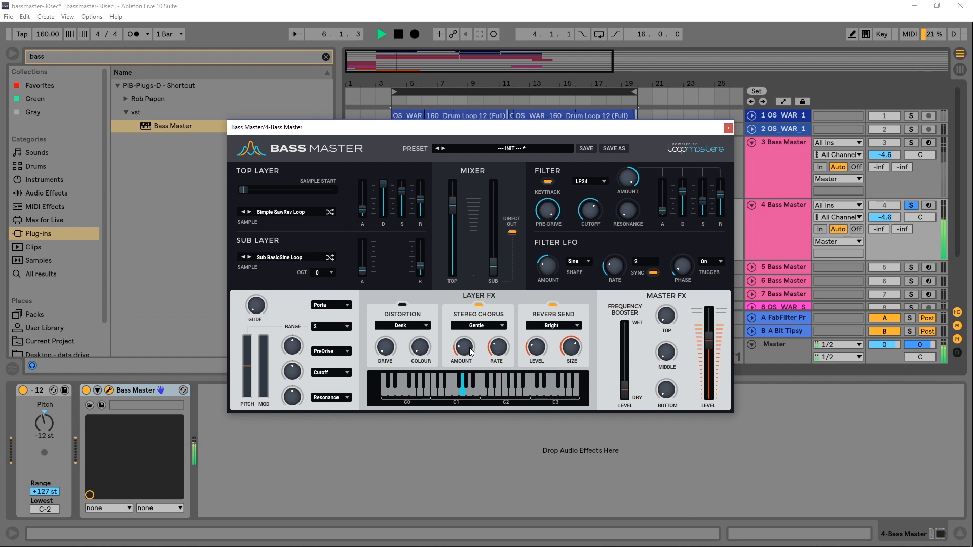
key("space")
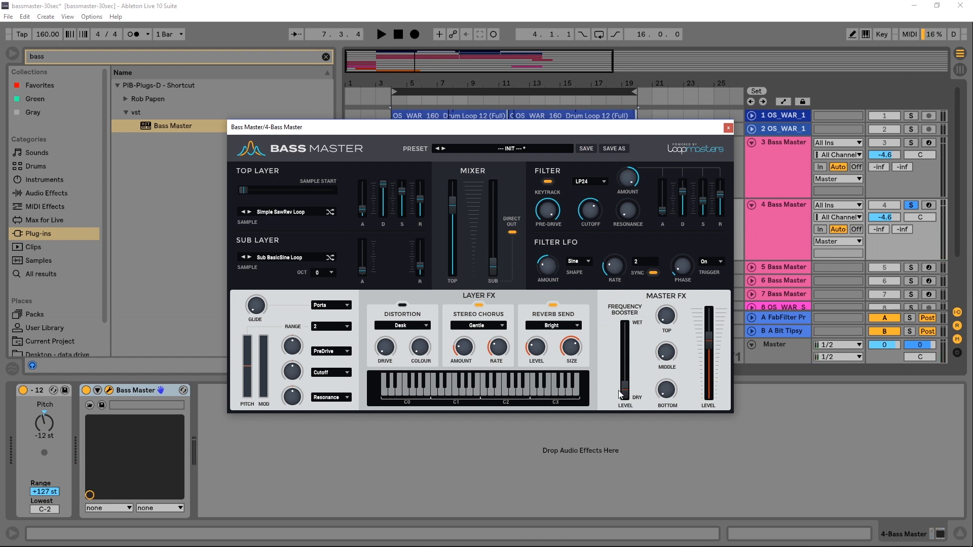
left_click_drag(628, 397, 637, 336)
key("space")
left_click_drag(667, 315, 668, 272)
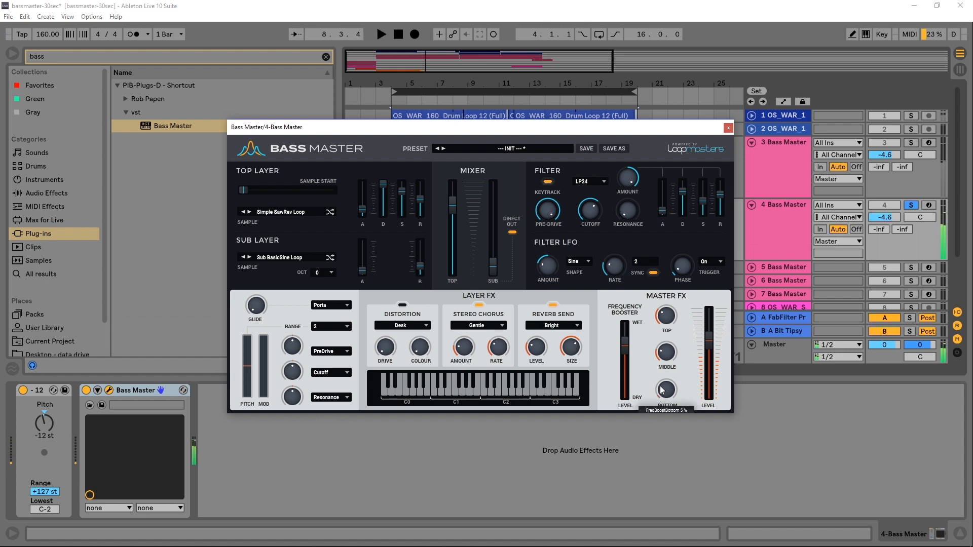
left_click_drag(661, 368, 668, 348)
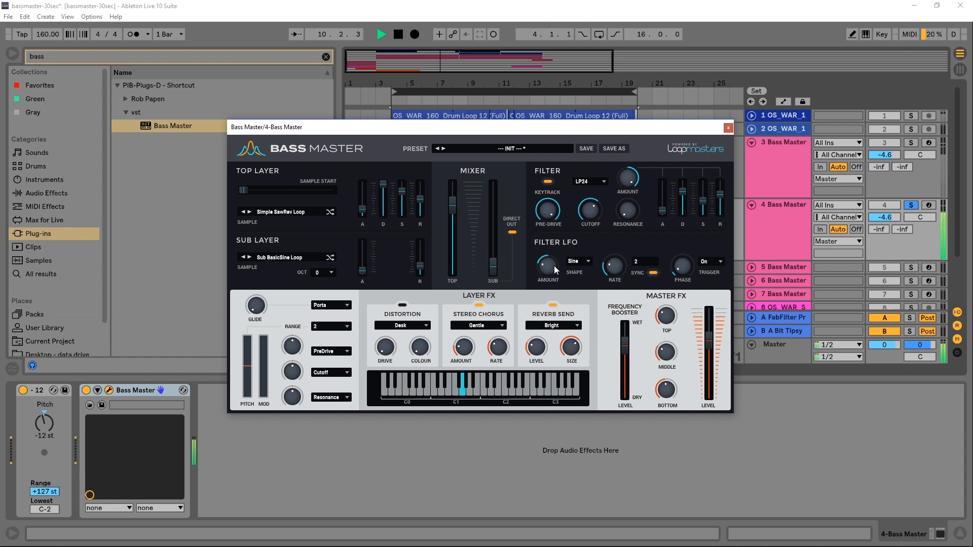
key("space")
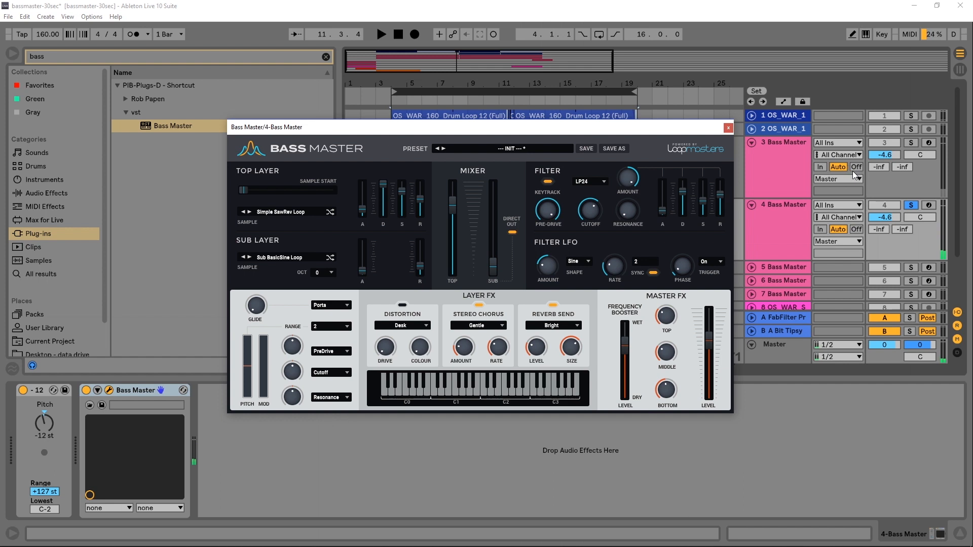
- Solo the 3 Bass Master track to compare, then solo the 4 Bass Master track again
left_click(908, 144)
key("space")
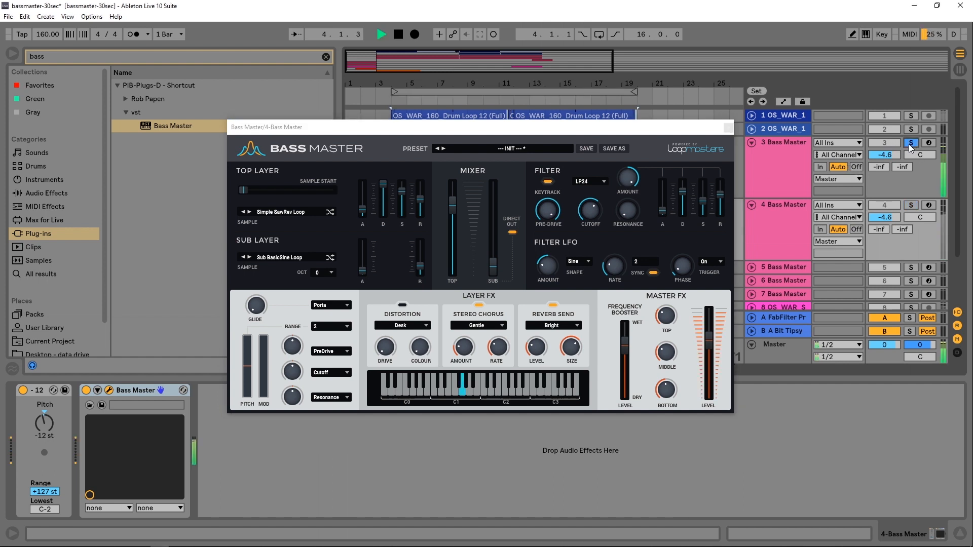
left_click(912, 205)
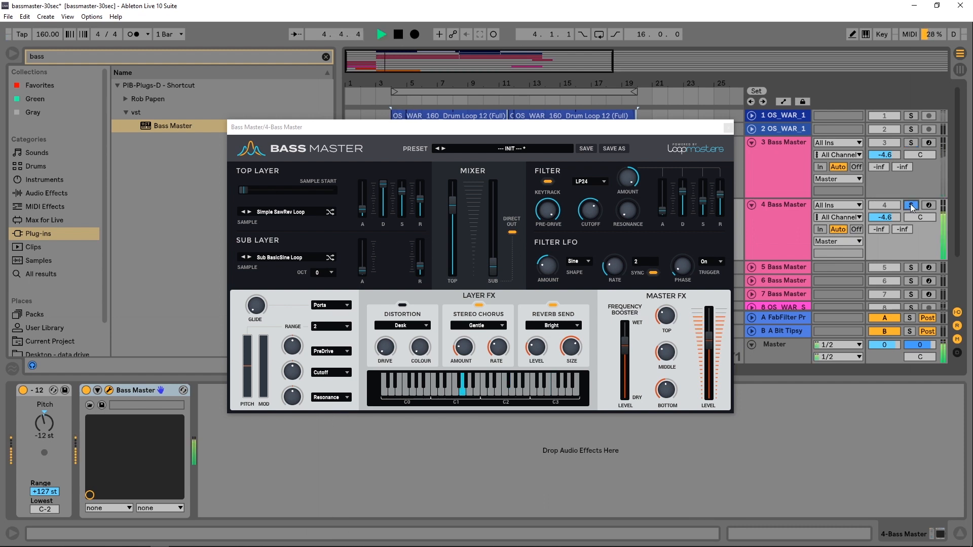
key("space")
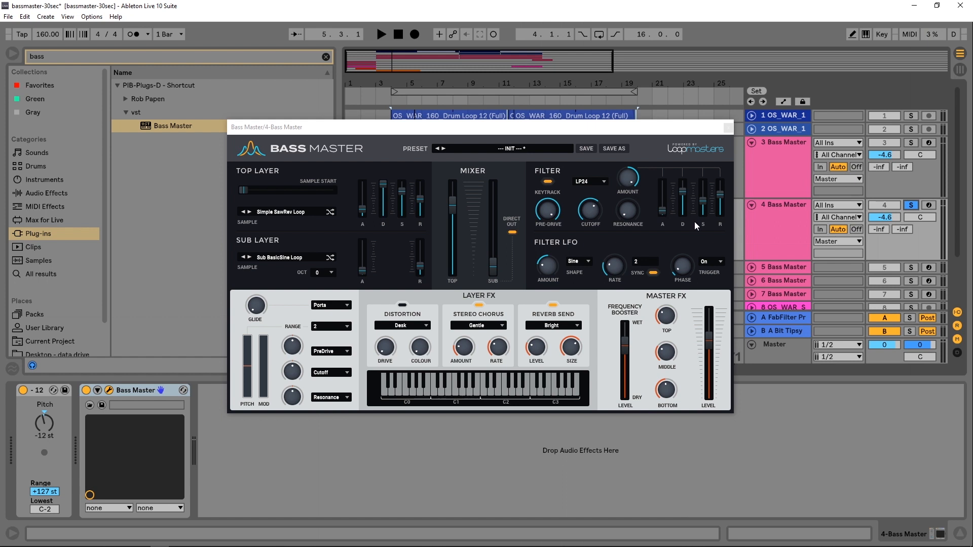
key("space")
- Fine-tune the filter envelope decay and Top Layer release faders while auditioning
left_click(687, 193)
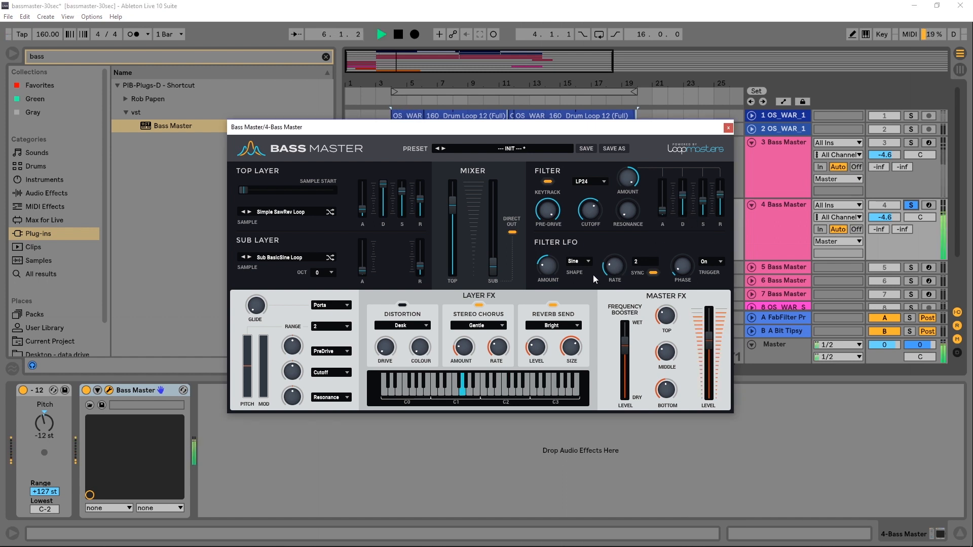
mouse_move(545, 284)
mouse_move(588, 224)
key("space")
key("space")
left_click_drag(421, 200, 422, 197)
key("space")
key("space")
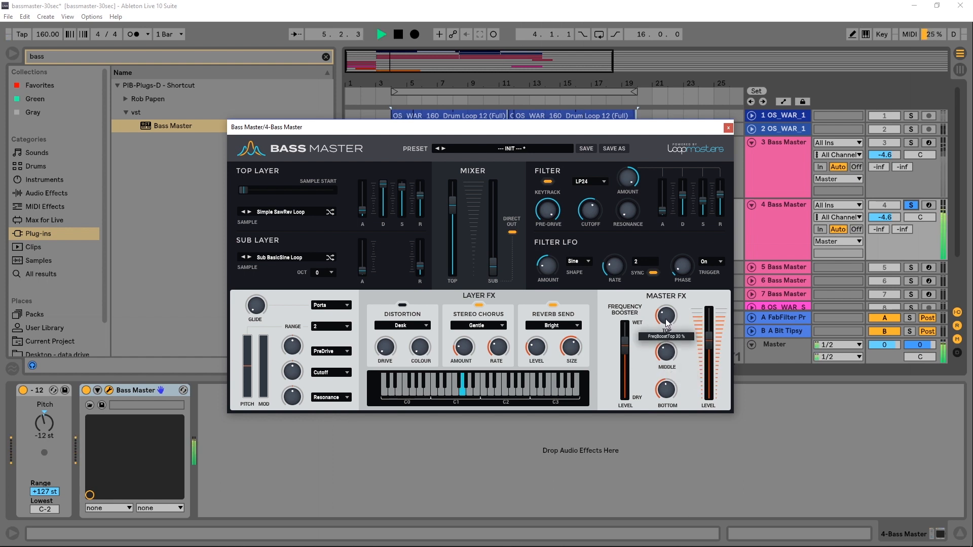
mouse_move(625, 343)
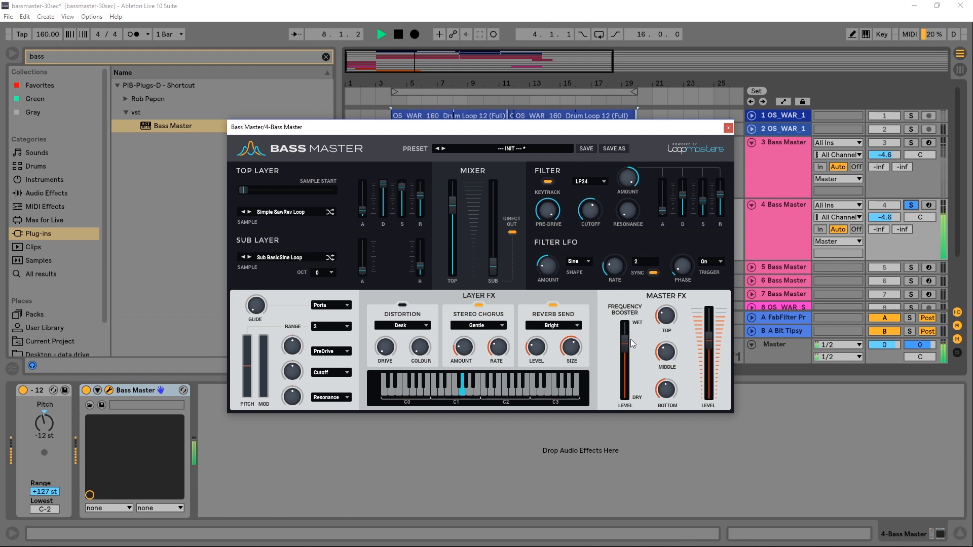
- Clear the solo and play all tracks together
left_click(889, 143)
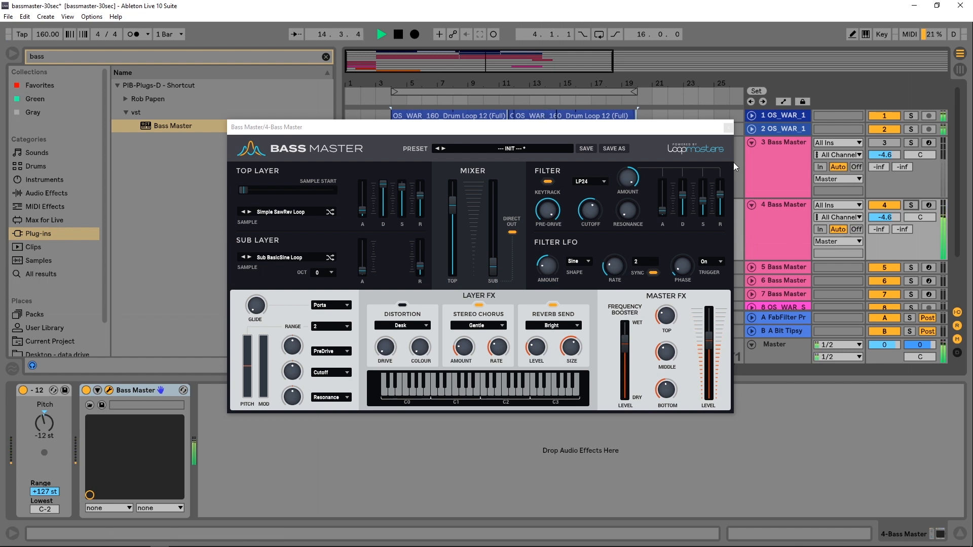
key("space")
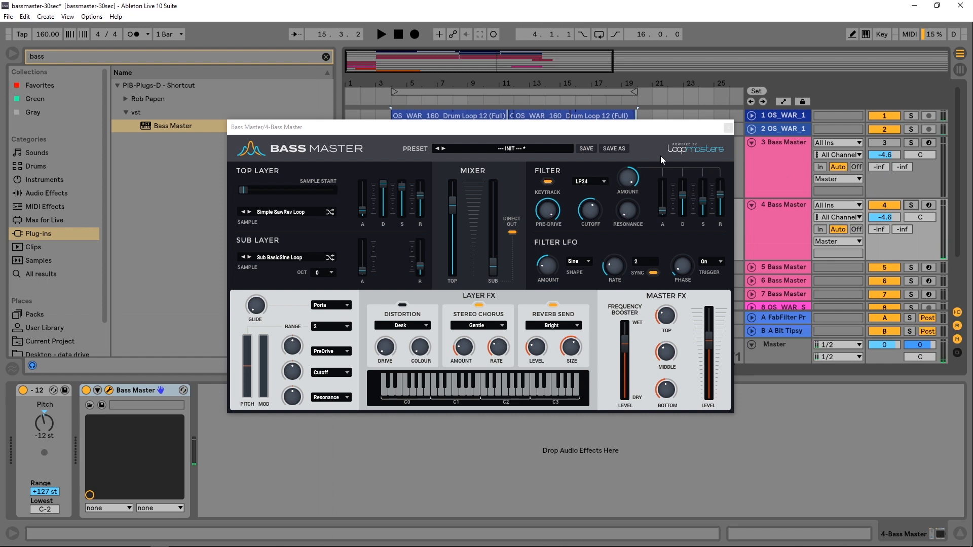
- Insert an Audio Effect Rack after Bass Master from the Audio Effects browser category
left_click_drag(607, 132, 621, 73)
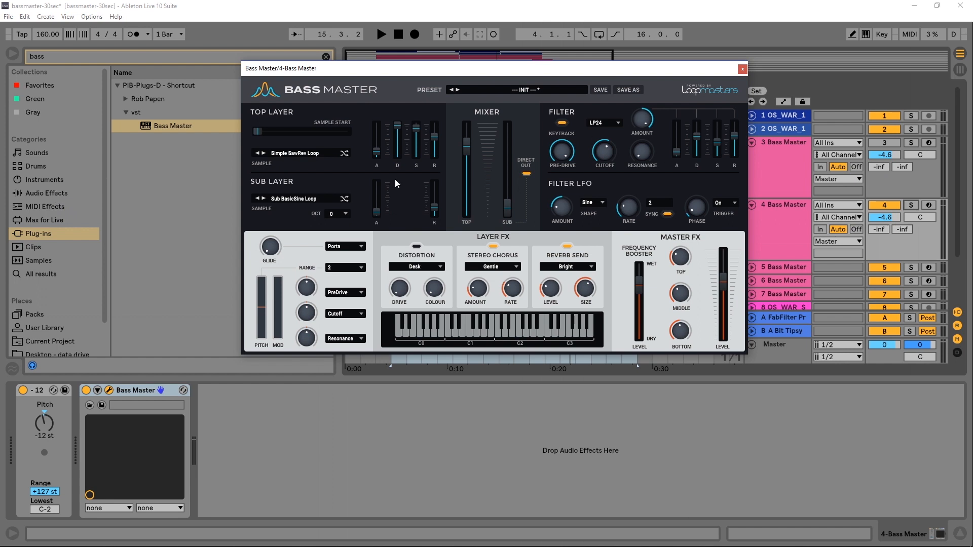
left_click(44, 195)
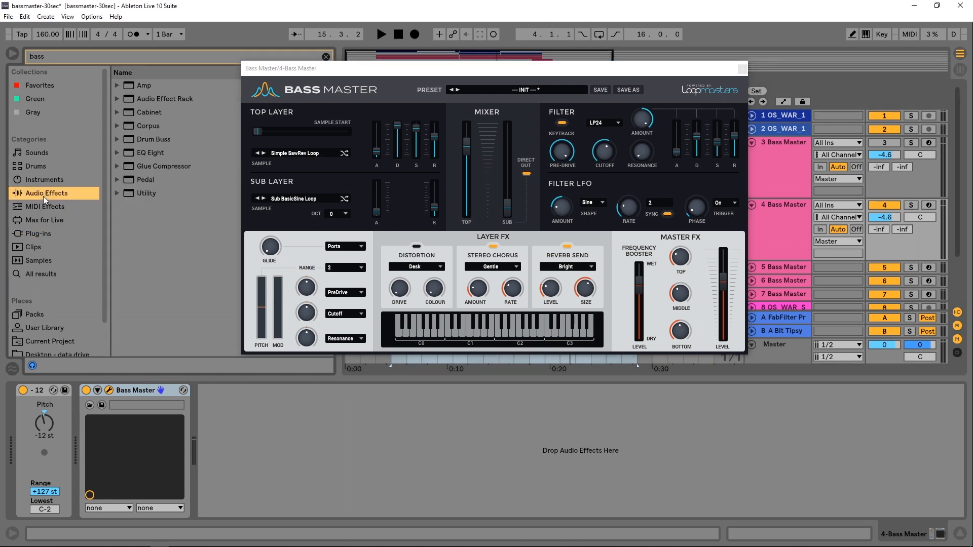
left_click_drag(324, 69, 448, 49)
left_click(328, 56)
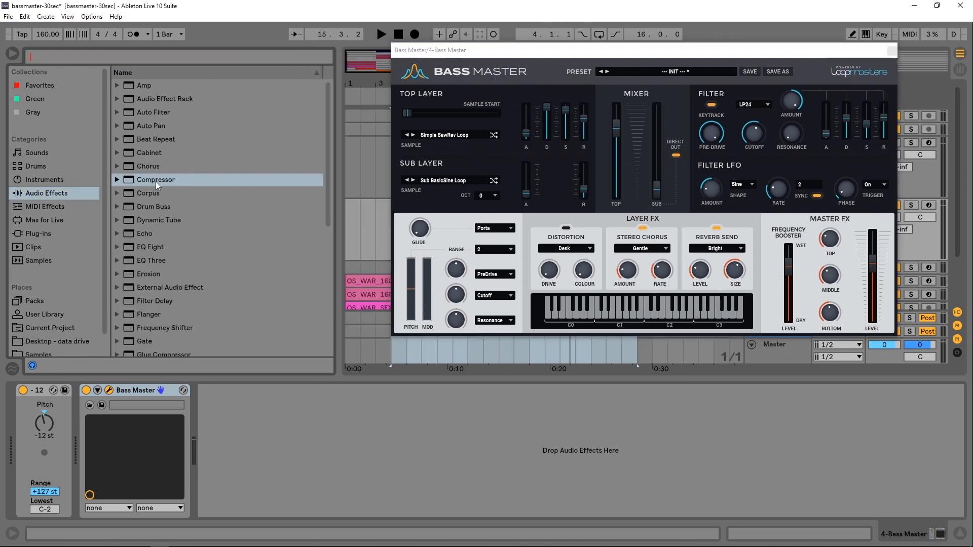
left_click_drag(134, 99, 261, 423)
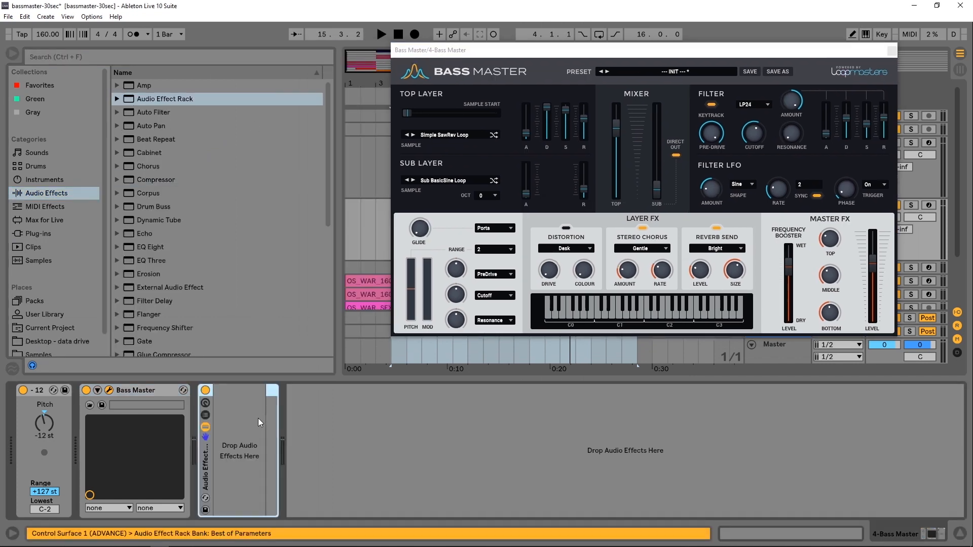
- Load EQ Eight onto the track and add another EQ Eight as a second chain inside the Audio Effect Rack
scroll(145, 219, "down", 2)
double_click(141, 196)
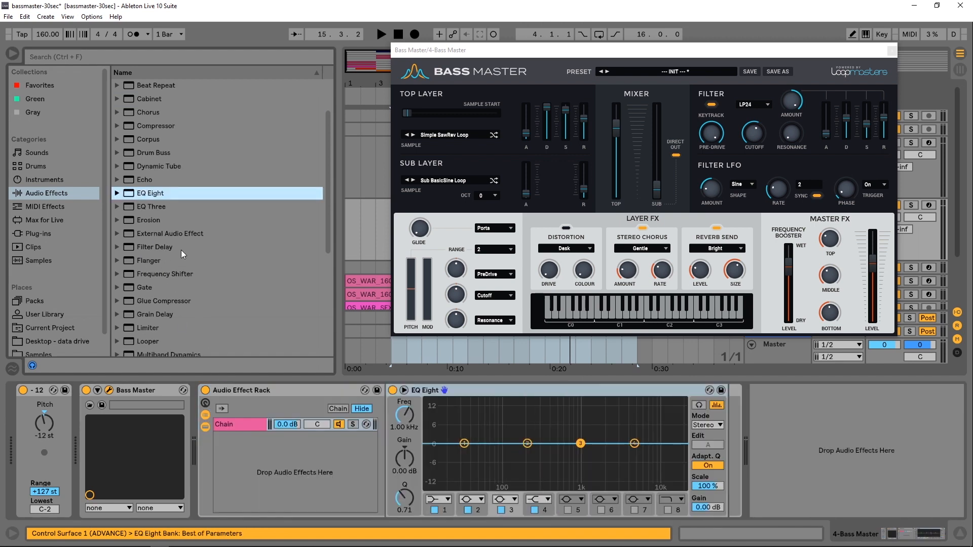
left_click_drag(131, 195, 248, 466)
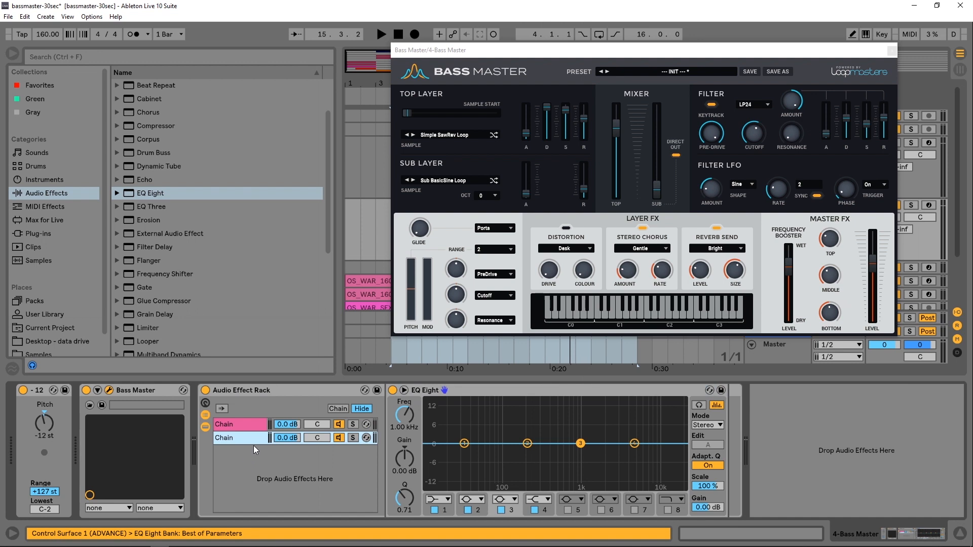
- In one rack chain, set EQ Eight band 1 to a low-pass filter and switch off bands 2, 3 and 4
left_click(246, 435)
left_click(468, 510)
left_click(501, 510)
left_click(534, 510)
left_click(437, 499)
left_click(439, 490)
- Map that EQ Eight's frequency to Macro 1 of the Audio Effect Rack
right_click(401, 422)
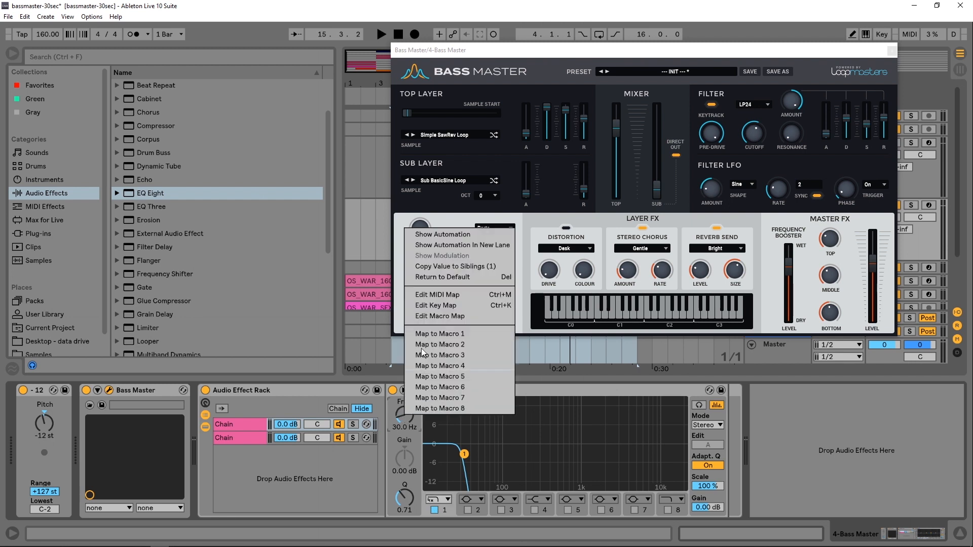
left_click(424, 332)
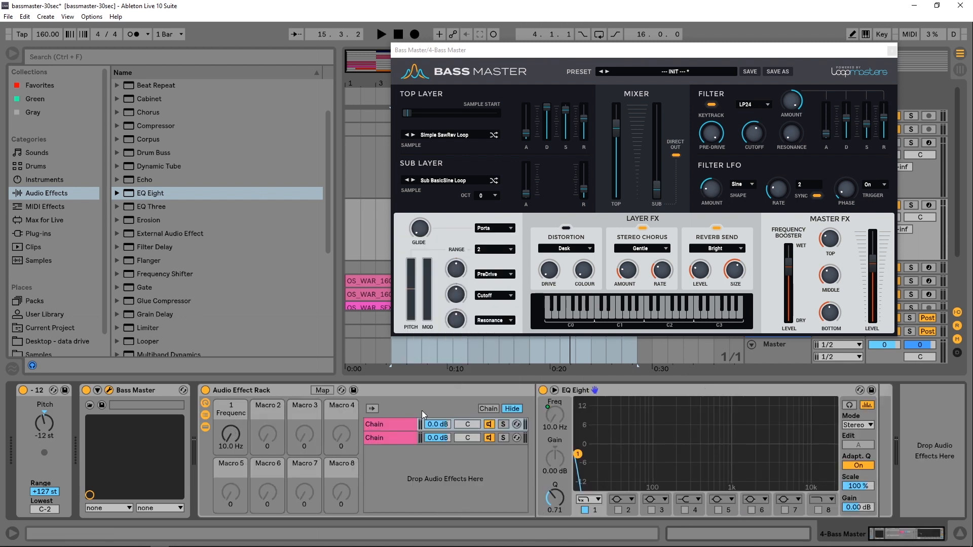
- In the other chain, set EQ Eight band 1 to a high-pass filter and switch off the remaining bands
left_click(380, 439)
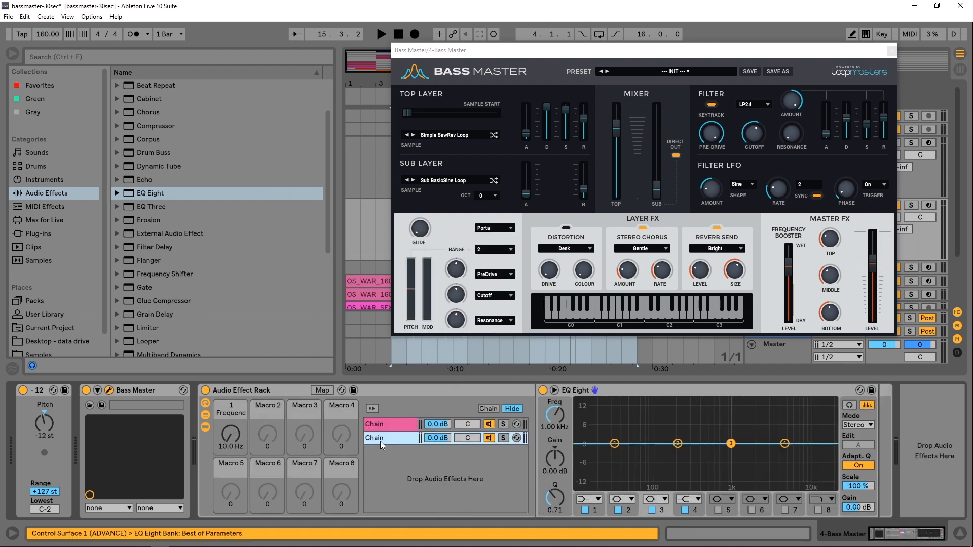
left_click(599, 498)
left_click(592, 418)
left_click(618, 510)
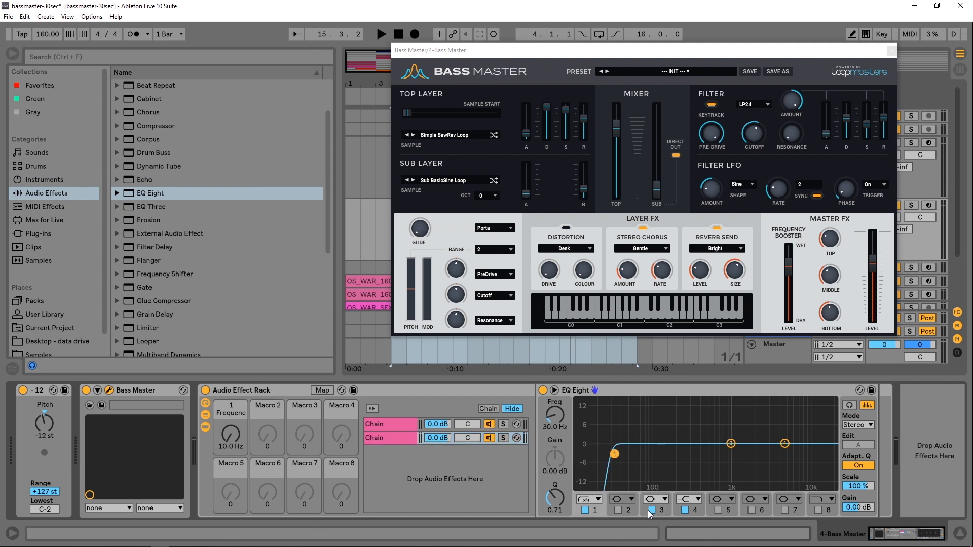
left_click(685, 510)
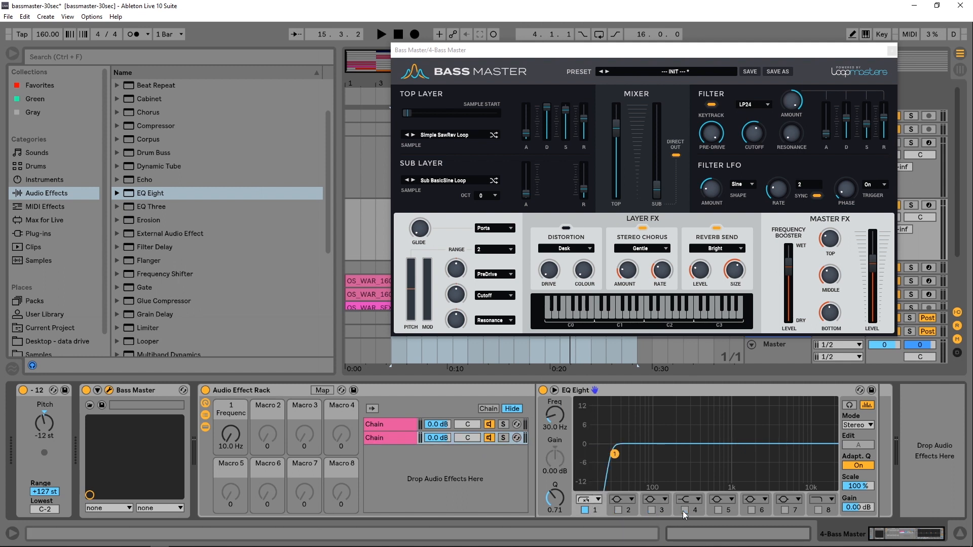
- Map this EQ Eight's frequency to Macro 1 and raise the macro to 120 Hz
right_click(557, 421)
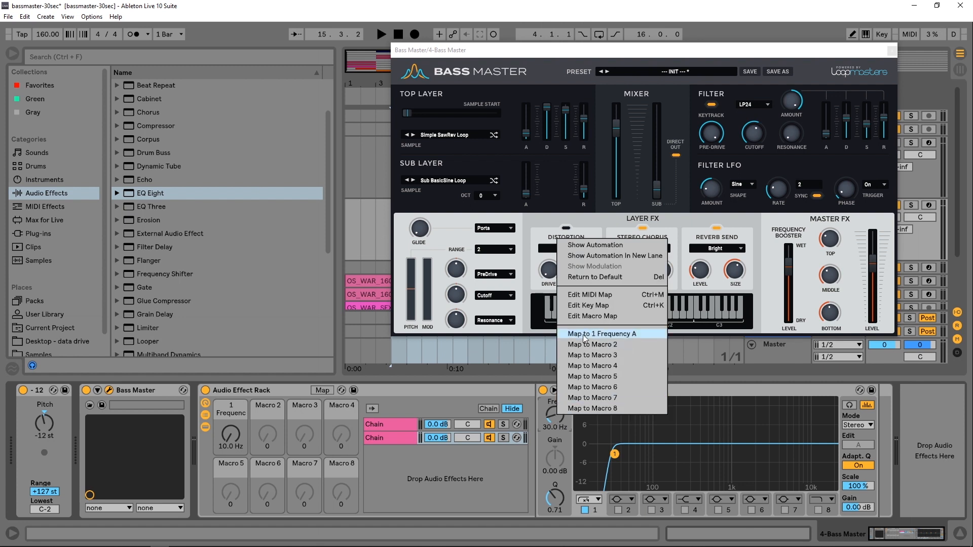
left_click(588, 348)
left_click_drag(233, 441, 233, 419)
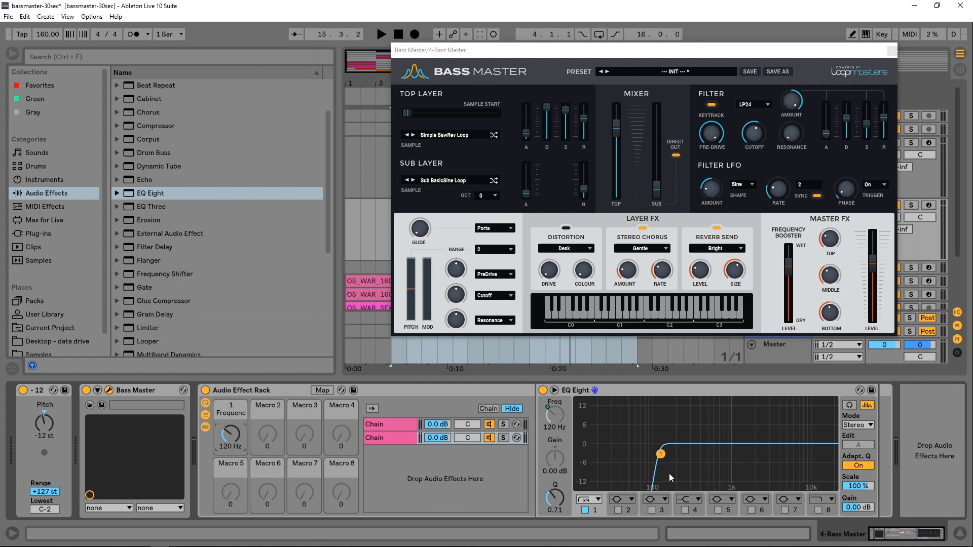
- Add a Compressor after the low-pass EQ Eight in the first chain
left_click(400, 421)
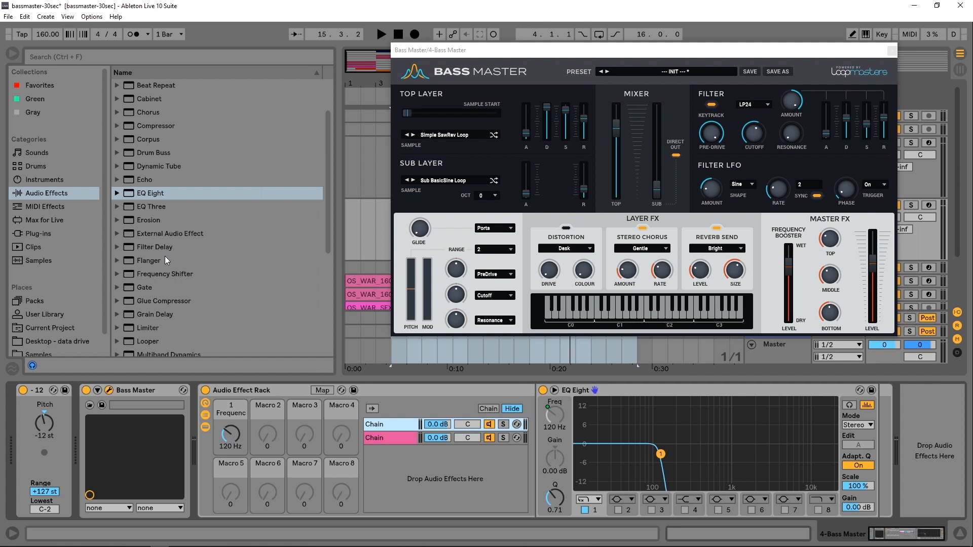
scroll(175, 276, "down", 1)
scroll(184, 290, "up", 3)
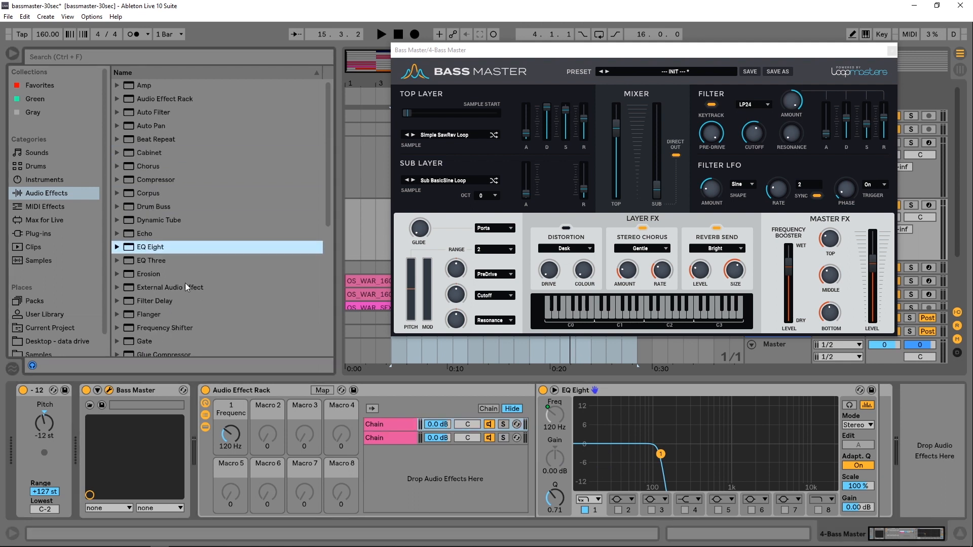
left_click(145, 180)
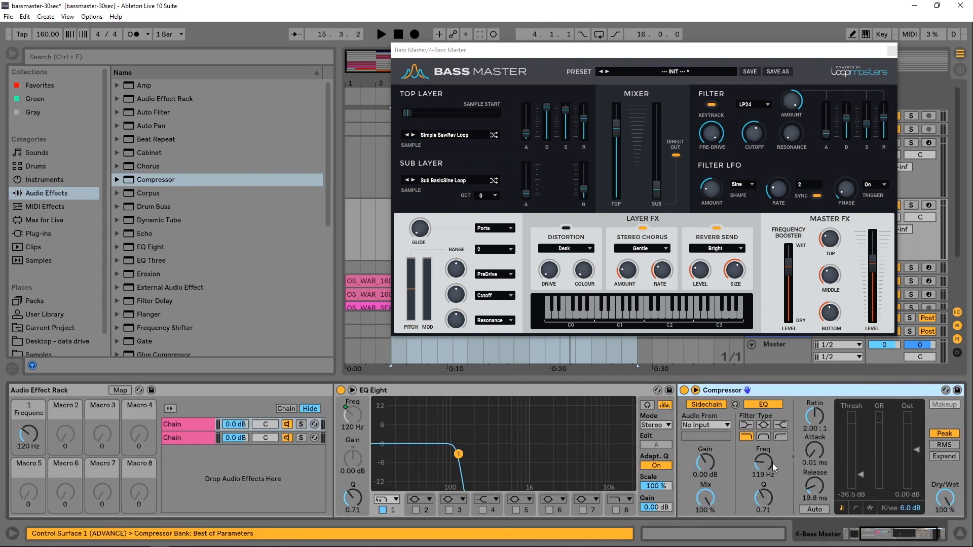
- Set the Compressor's sidechain source to the 1-OS WAR 160 Drum Loop 12 (Full) track
left_click(712, 428)
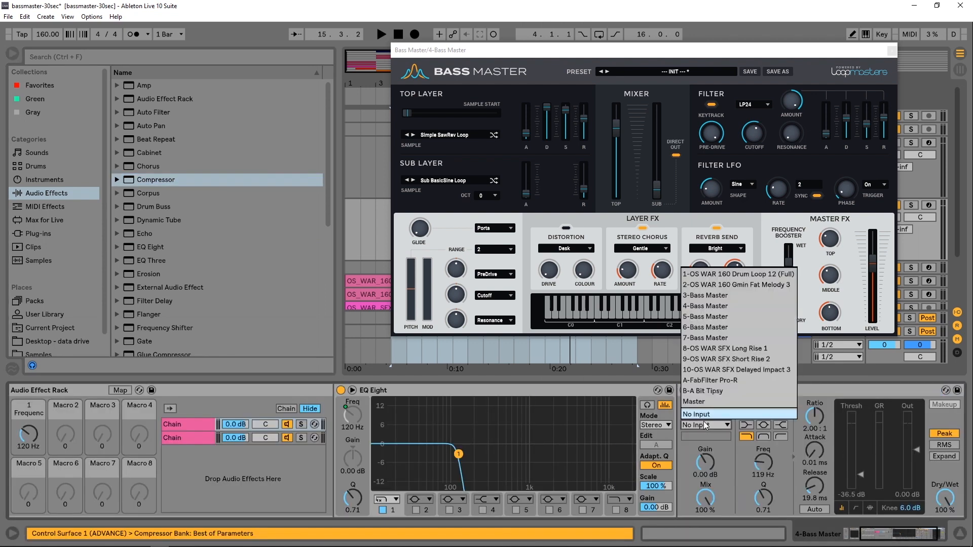
left_click(715, 275)
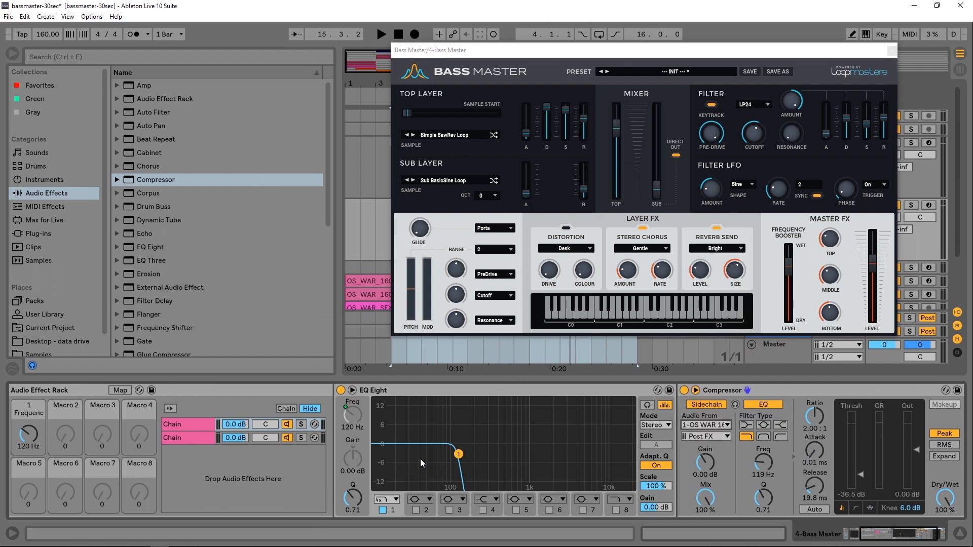
- Lower the crossover frequency to 100 Hz, start playback and solo the first chain
scroll(27, 430, "down", 5)
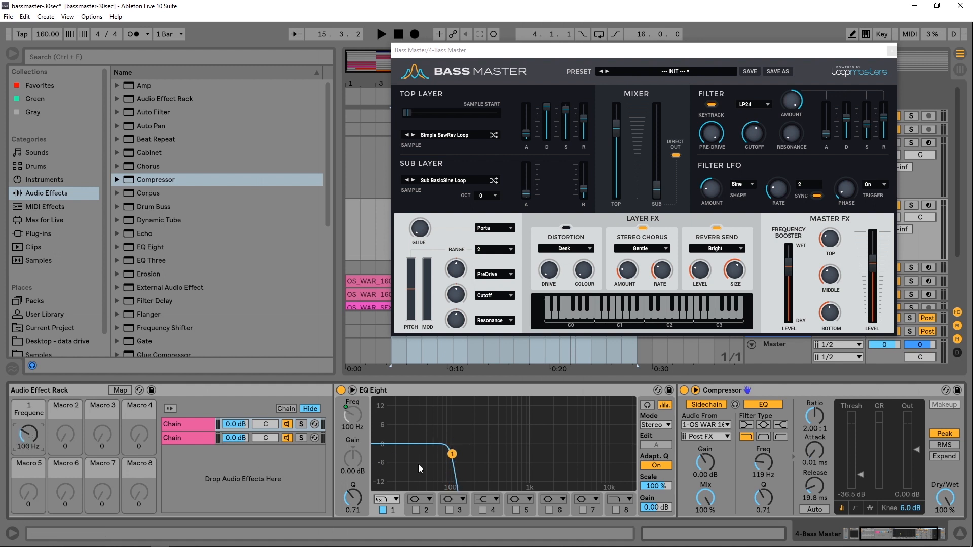
key("space")
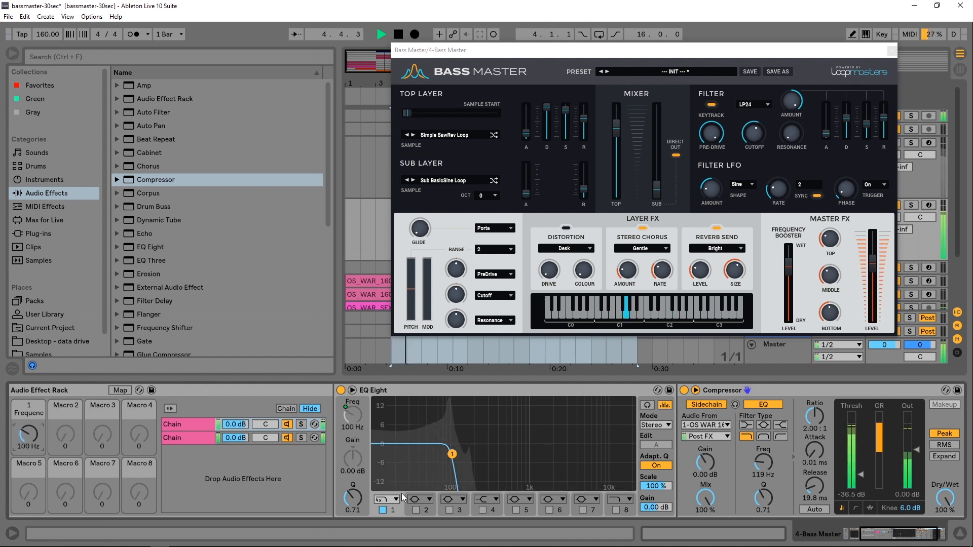
left_click(300, 425)
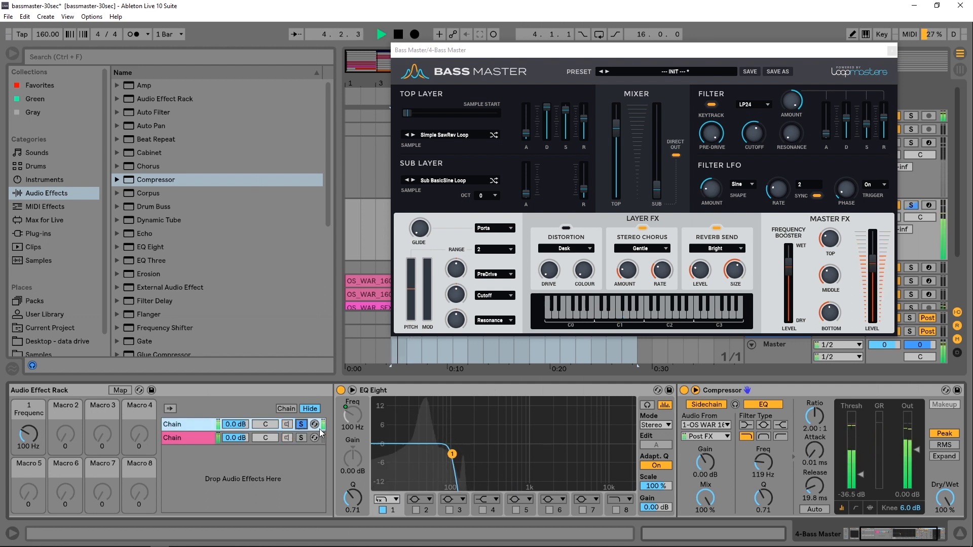
- Lower the Compressor threshold to about -47 dB while auditioning, then stop playback
left_click_drag(862, 477, 864, 485)
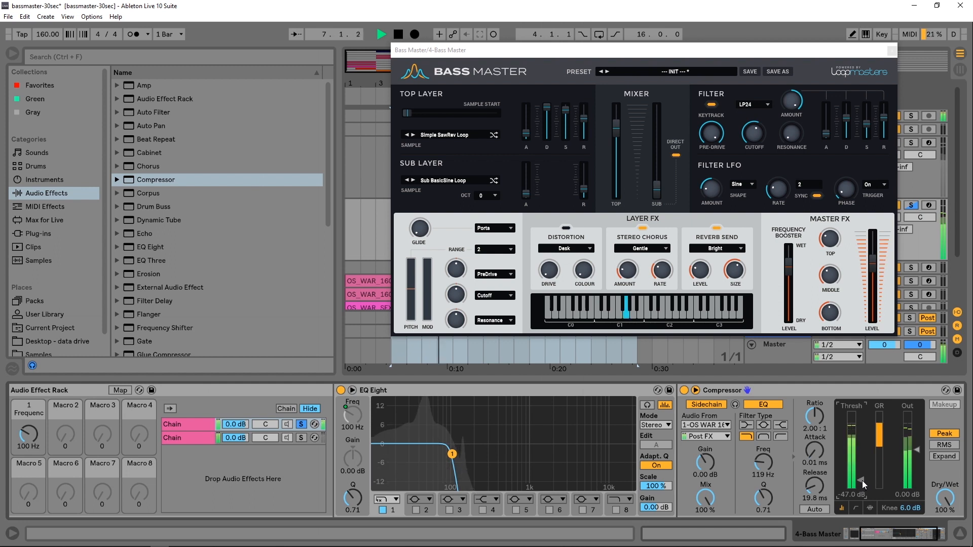
key("space")
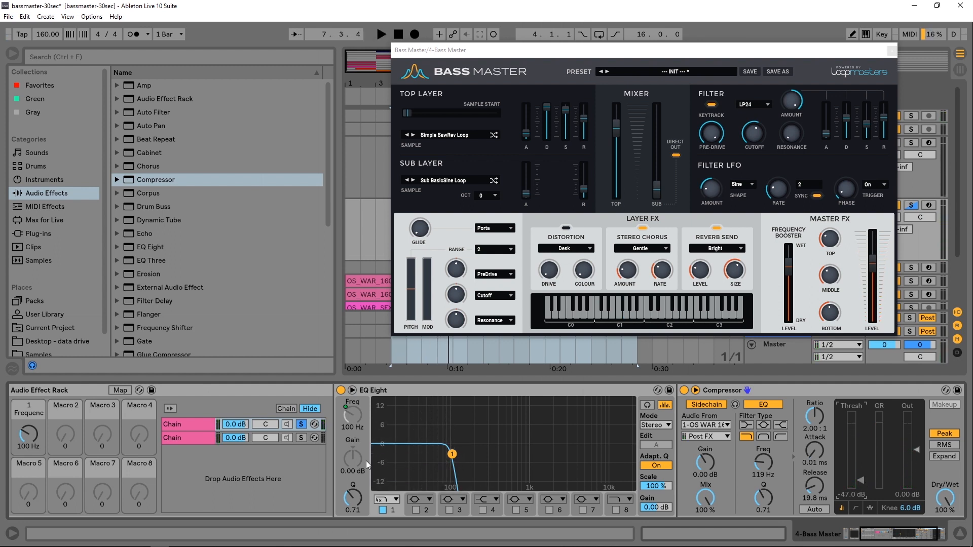
- Add a Reverb after the high-pass EQ Eight in the second chain
left_click(200, 438)
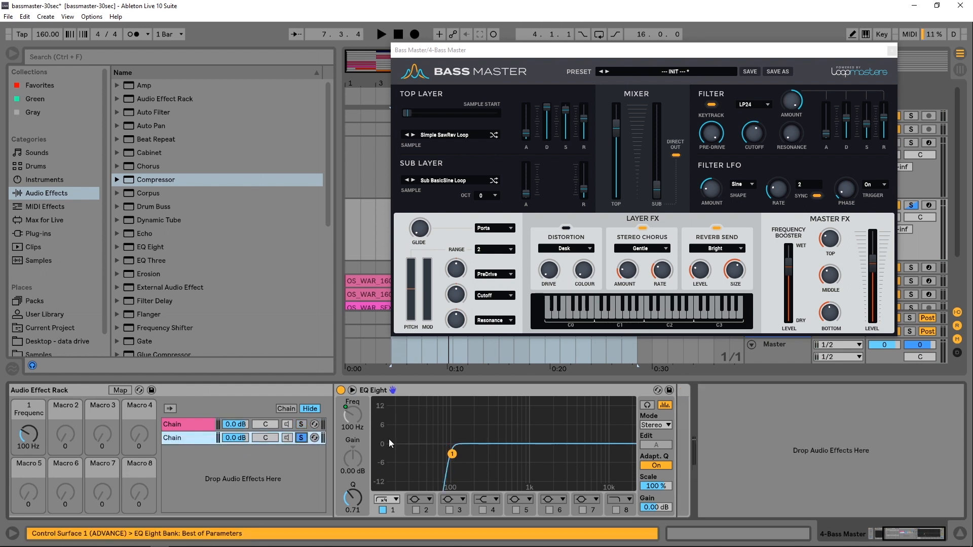
key("space")
key("space")
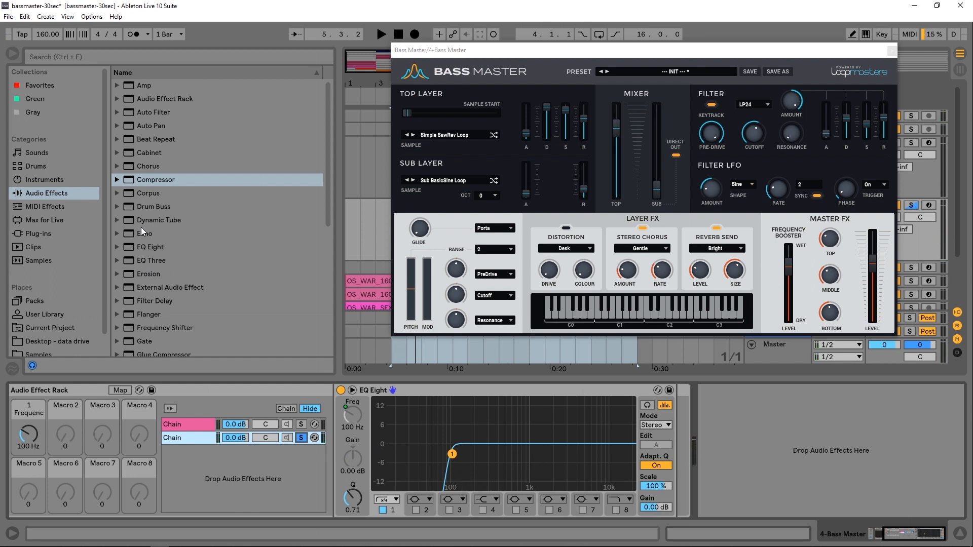
scroll(137, 232, "down", 2)
scroll(147, 320, "down", 5)
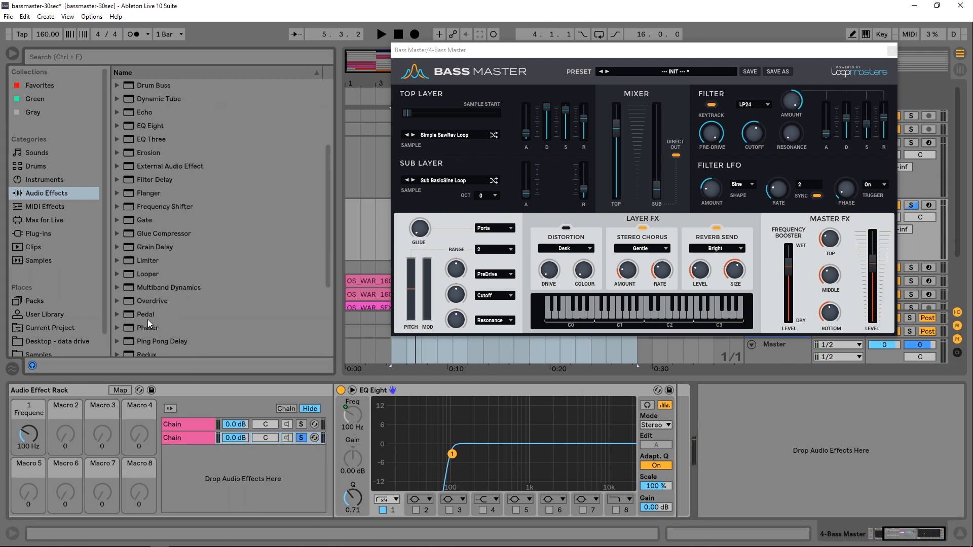
left_click(127, 302)
- Set the Reverb's dry/wet to 33% and audition the result
left_click_drag(590, 400, 538, 481)
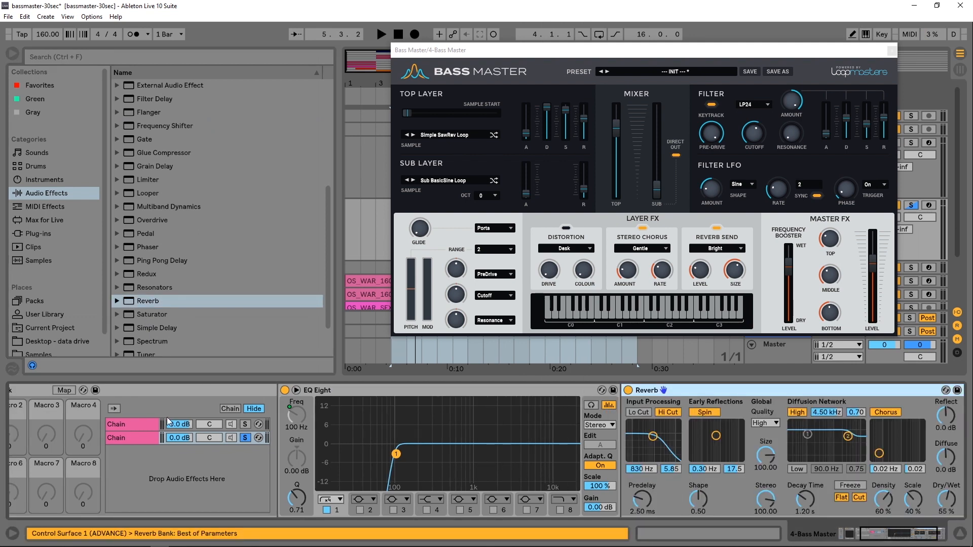
key("space")
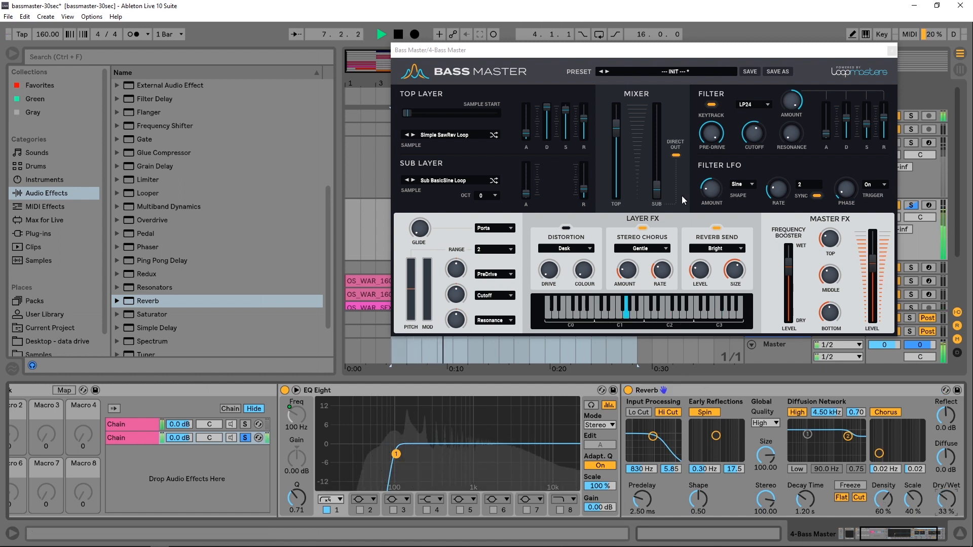
key("space")
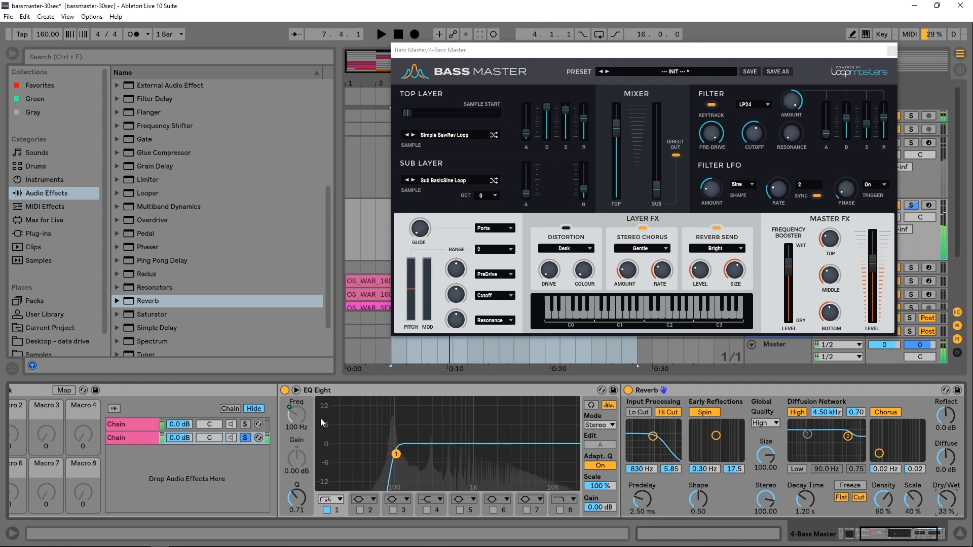
- Collapse the Reverb and EQ Eight devices and bring the rack and Bass Master window into view
double_click(731, 388)
double_click(453, 389)
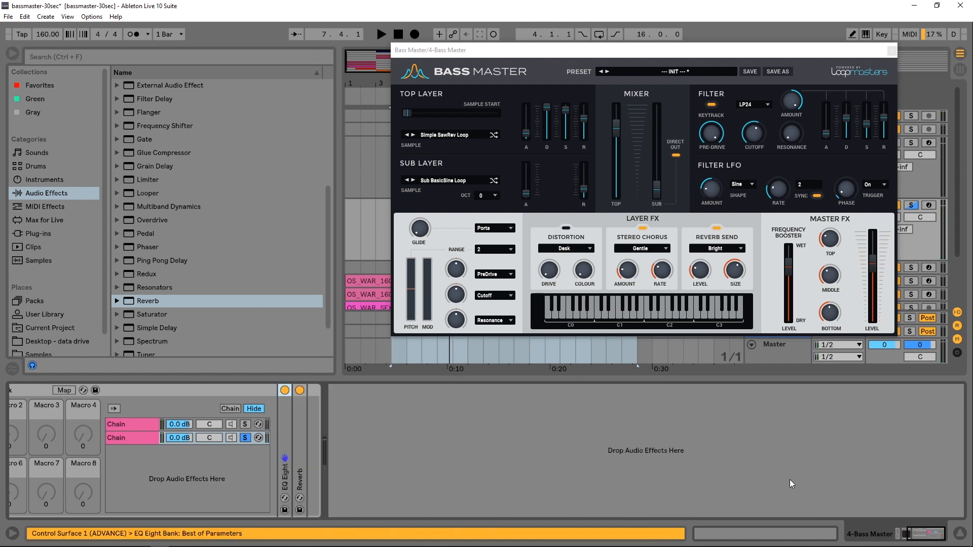
left_click_drag(906, 537, 895, 538)
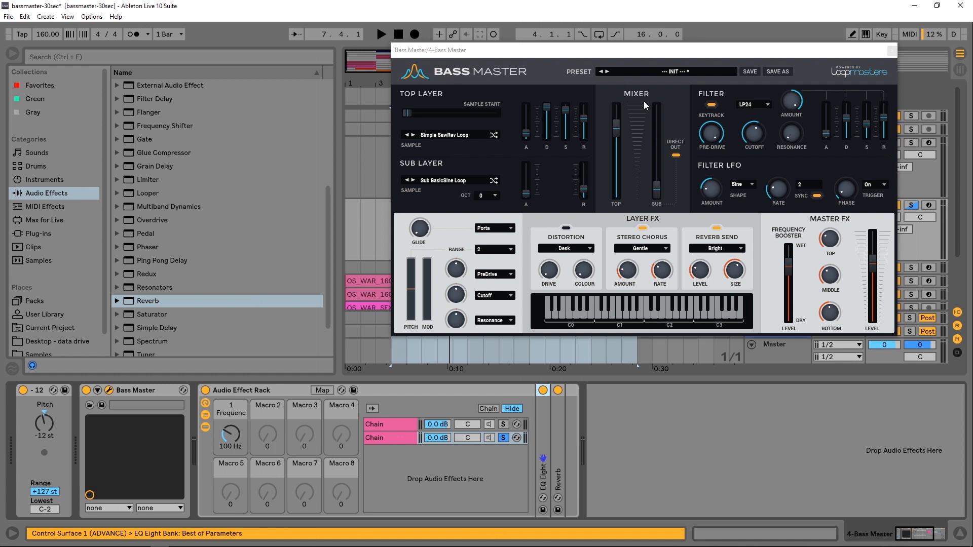
left_click_drag(630, 49, 469, 74)
- Clear the track and chain solos and start playback
left_click(911, 206)
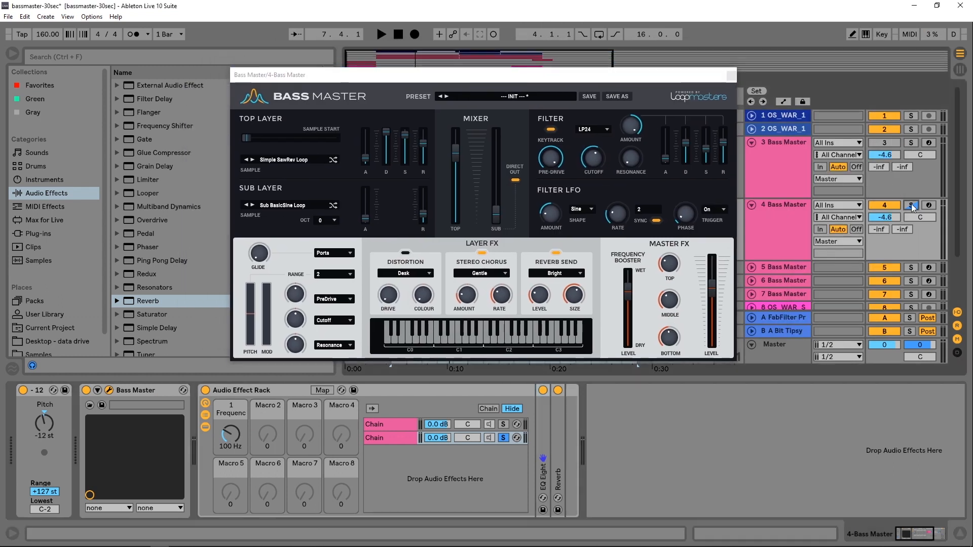
left_click(505, 438)
key("space")
- Adjust the Top Layer release and filter envelope sustain faders while auditioning, then stop playback
left_click_drag(476, 80, 491, 115)
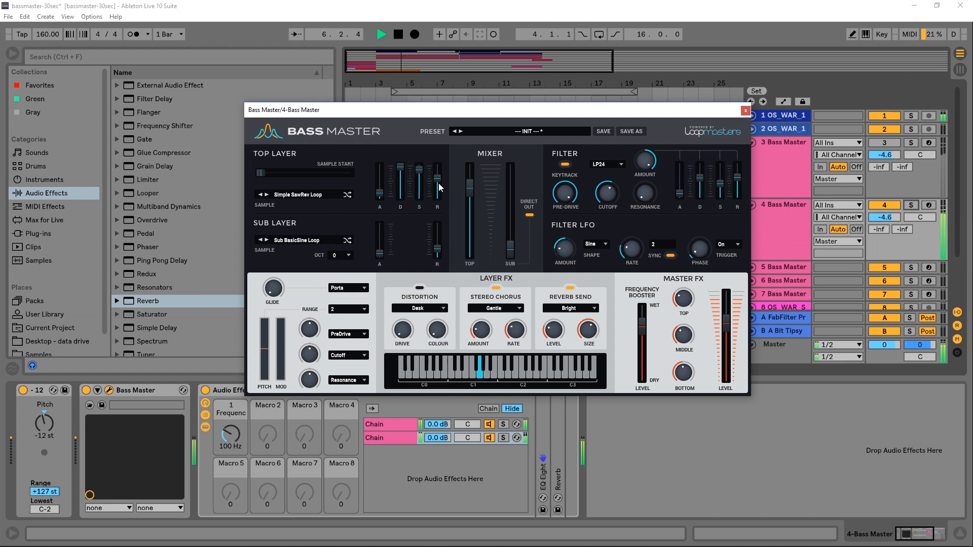
left_click_drag(440, 178, 419, 174)
left_click_drag(722, 184, 721, 188)
mouse_move(440, 178)
left_mouse_down()
mouse_move(437, 187)
mouse_move(421, 178)
mouse_move(442, 181)
mouse_move(424, 177)
left_mouse_up()
key("space")
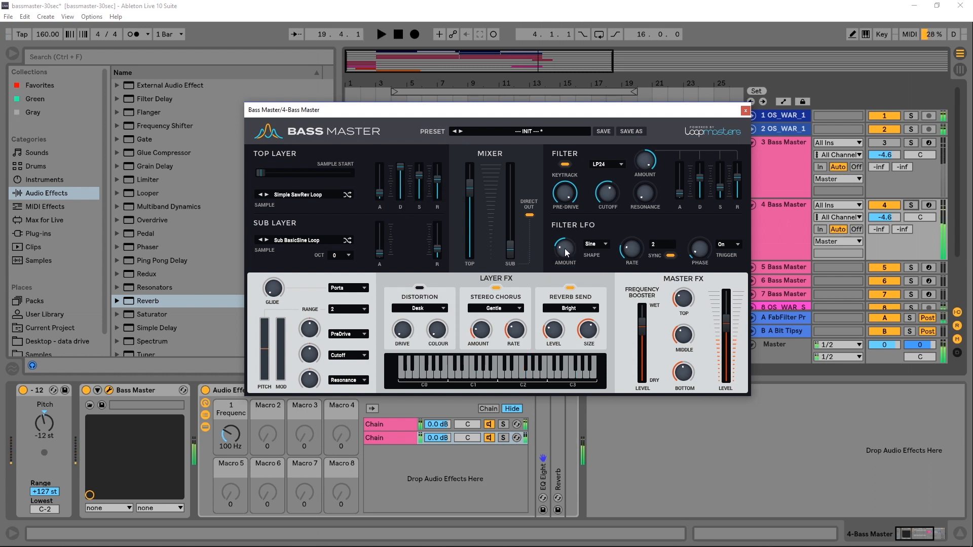